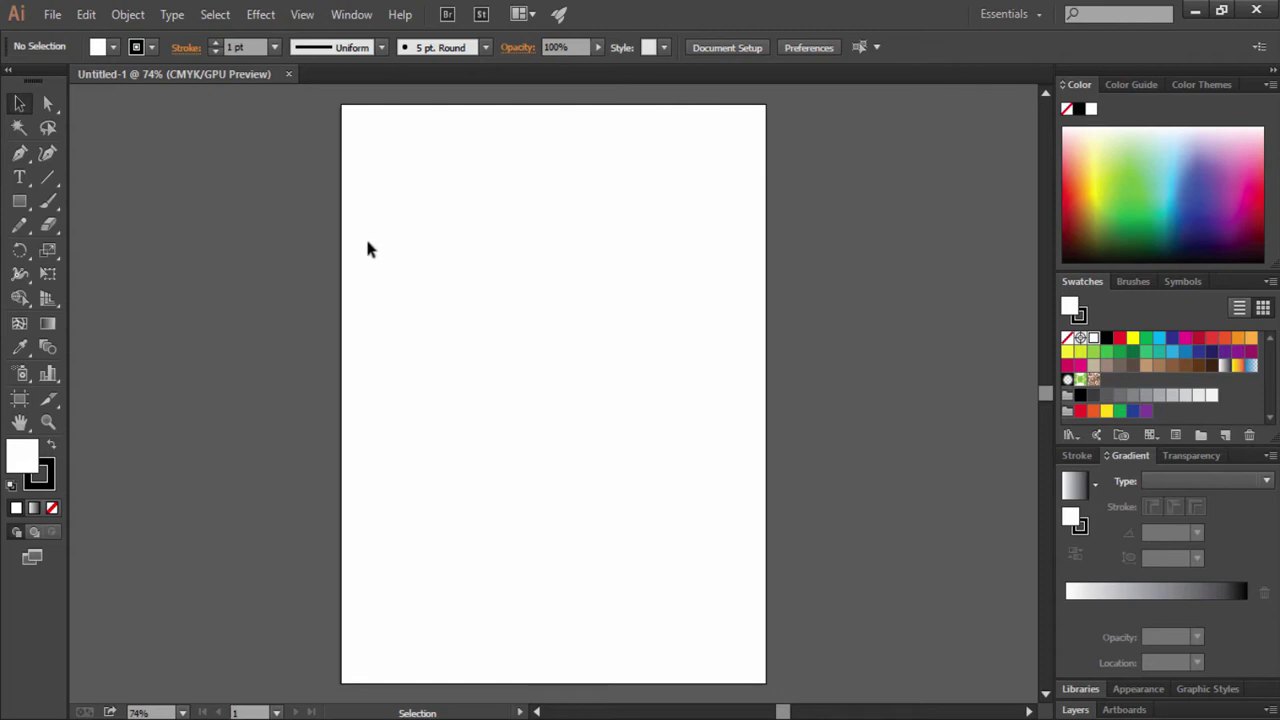
# Step: Open the User Interface preferences from Edit > Preferences
pyautogui.click(97, 18)
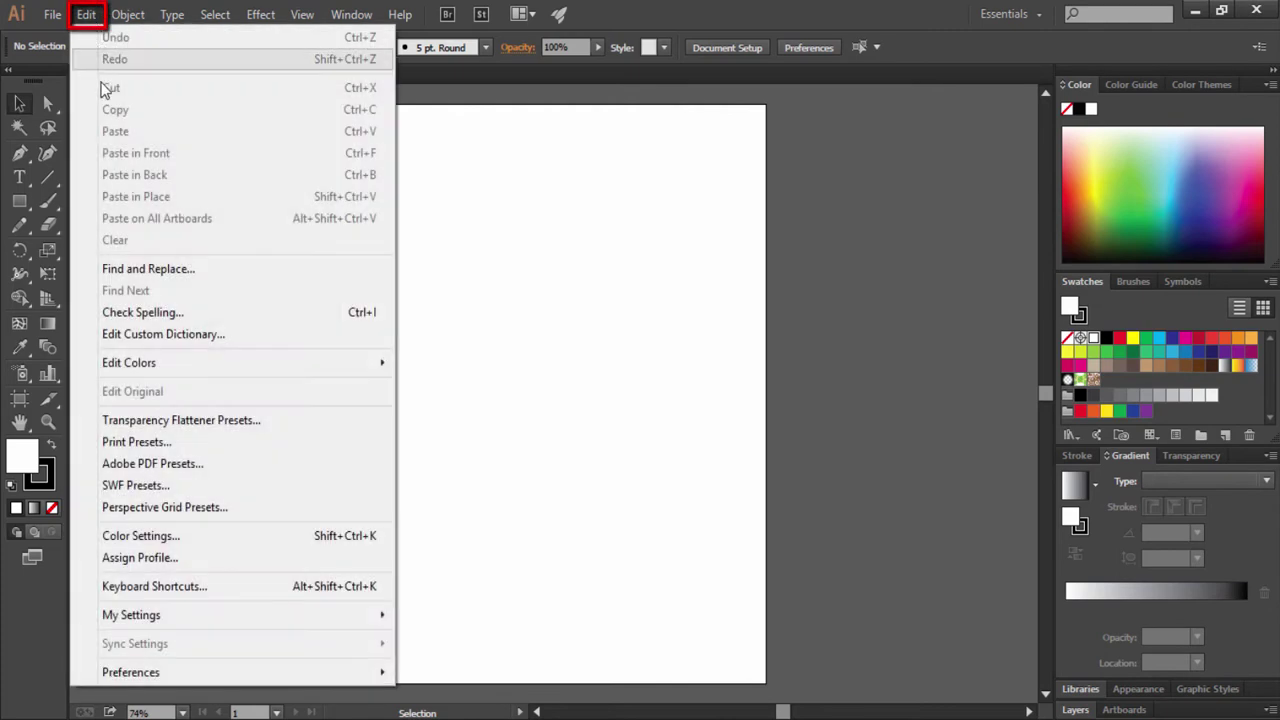
pyautogui.moveTo(215, 672)
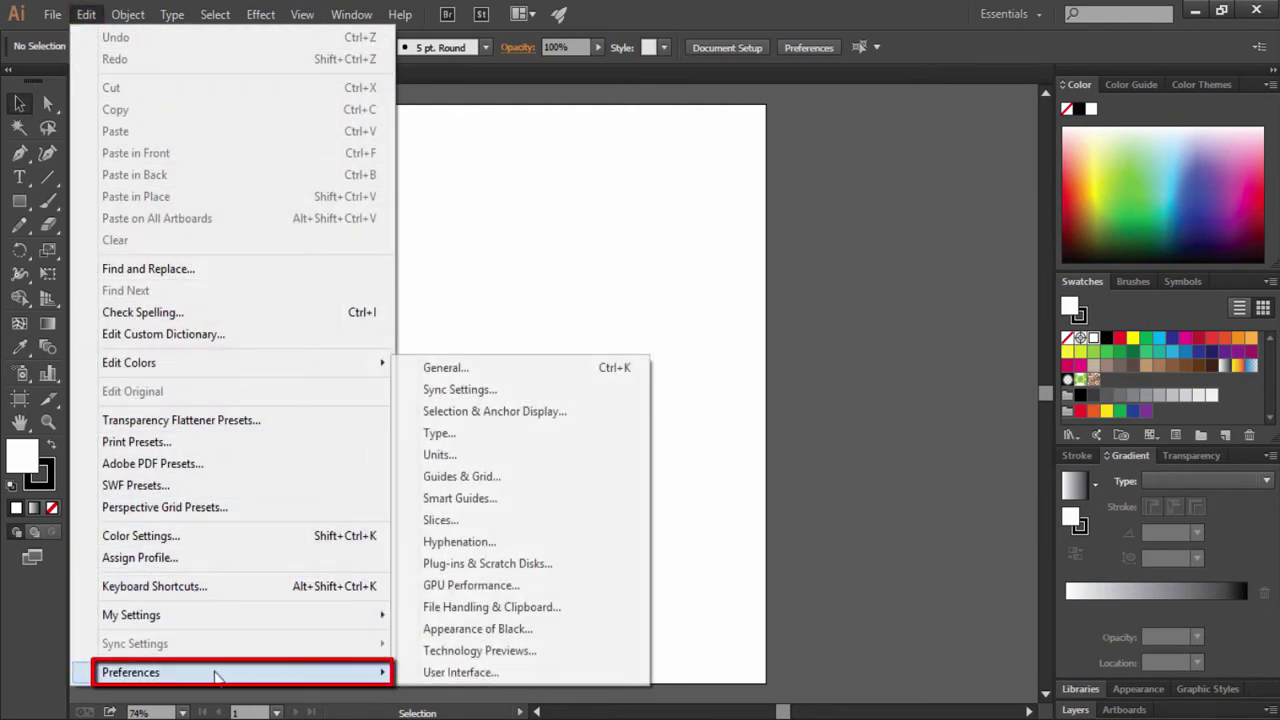
pyautogui.click(498, 674)
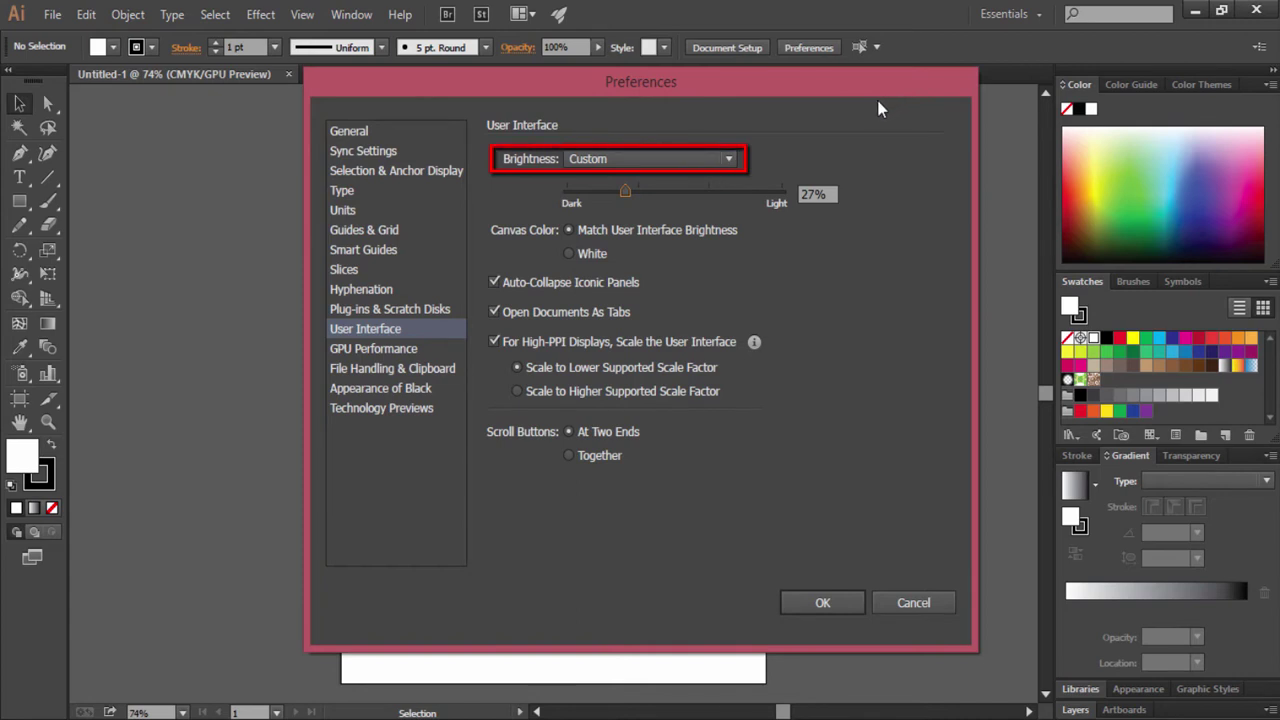
# Step: Set the interface brightness to Custom at a very dark 5%
pyautogui.click(717, 158)
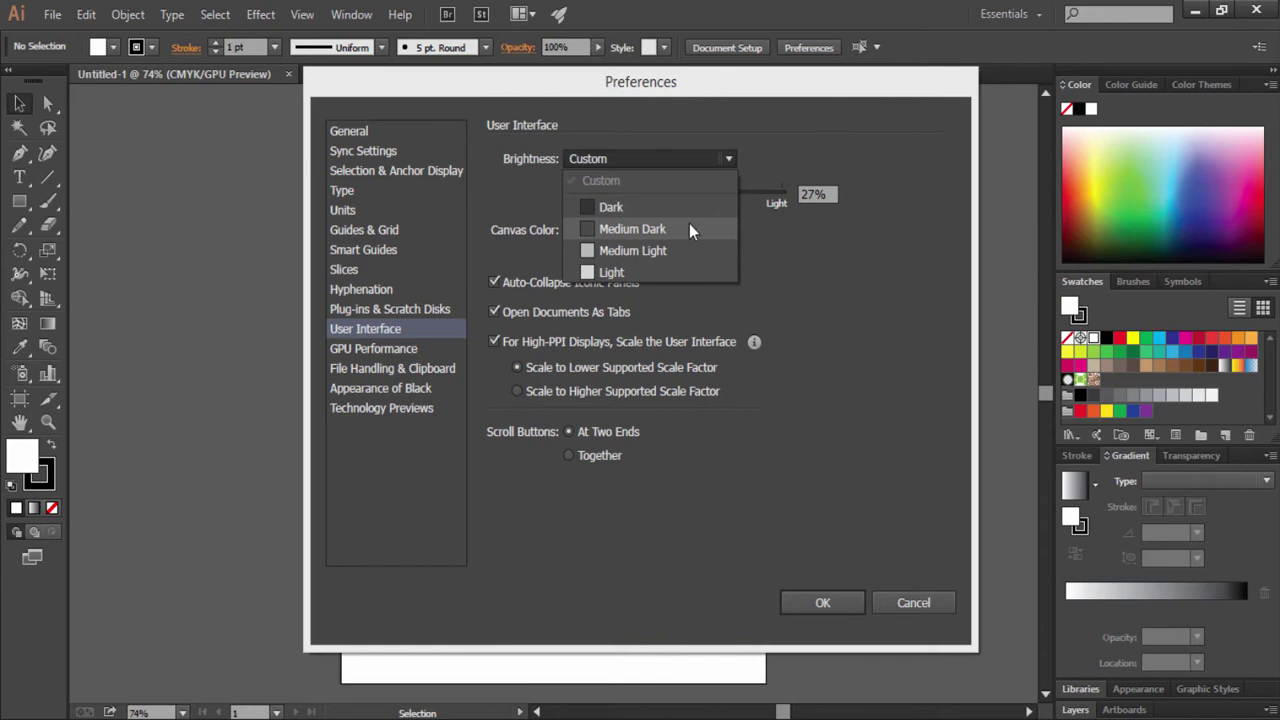
pyautogui.click(777, 172)
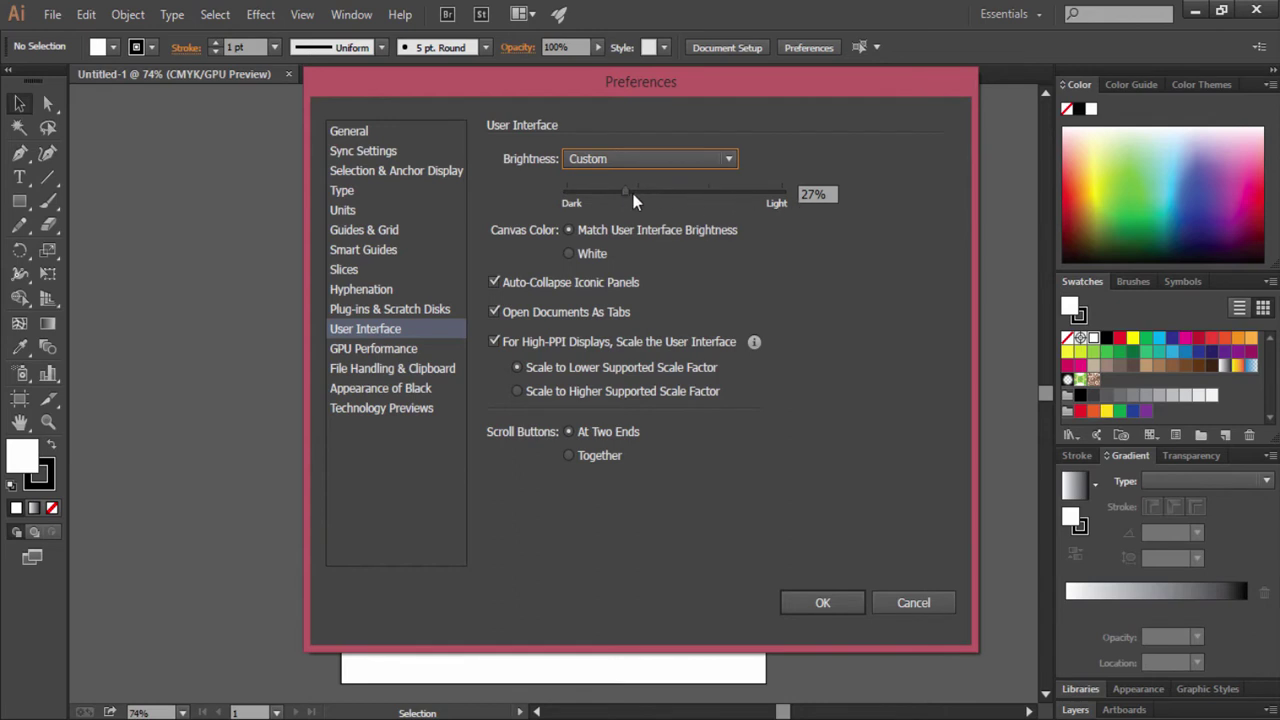
pyautogui.moveTo(627, 193)
pyautogui.mouseDown()
pyautogui.moveTo(684, 201)
pyautogui.moveTo(636, 195)
pyautogui.mouseUp()
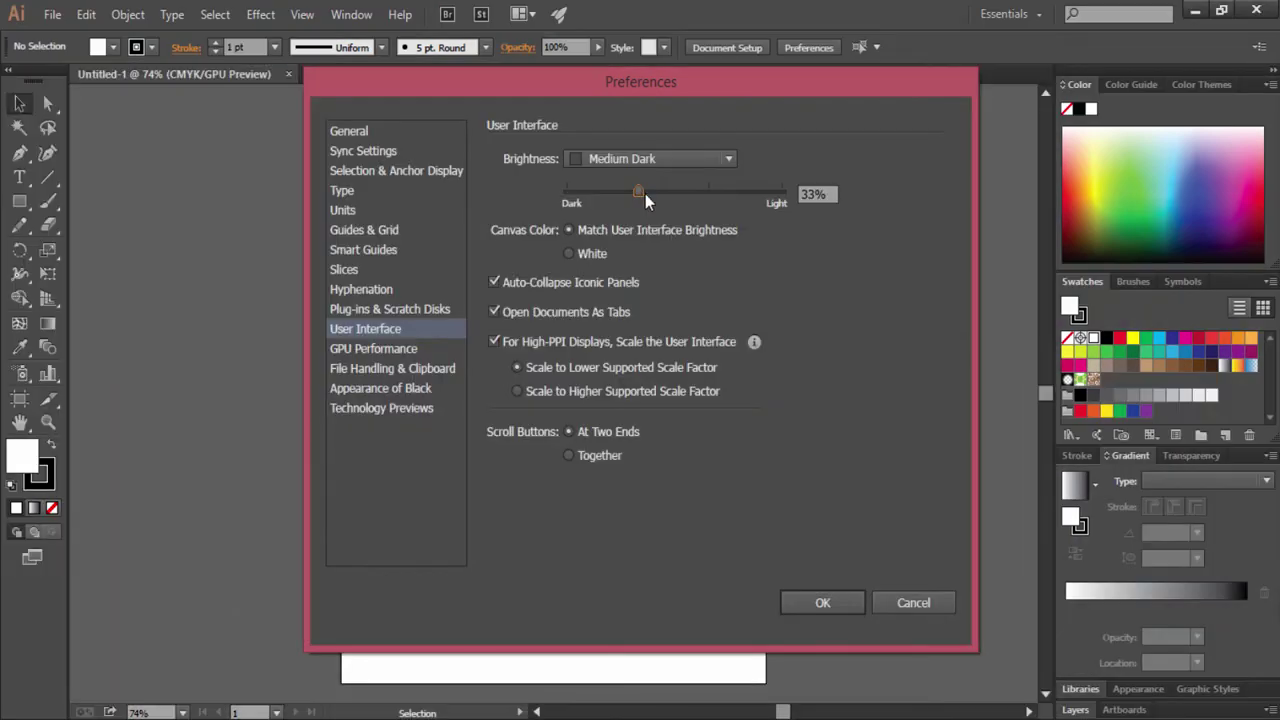
pyautogui.click(662, 194)
pyautogui.click(578, 193)
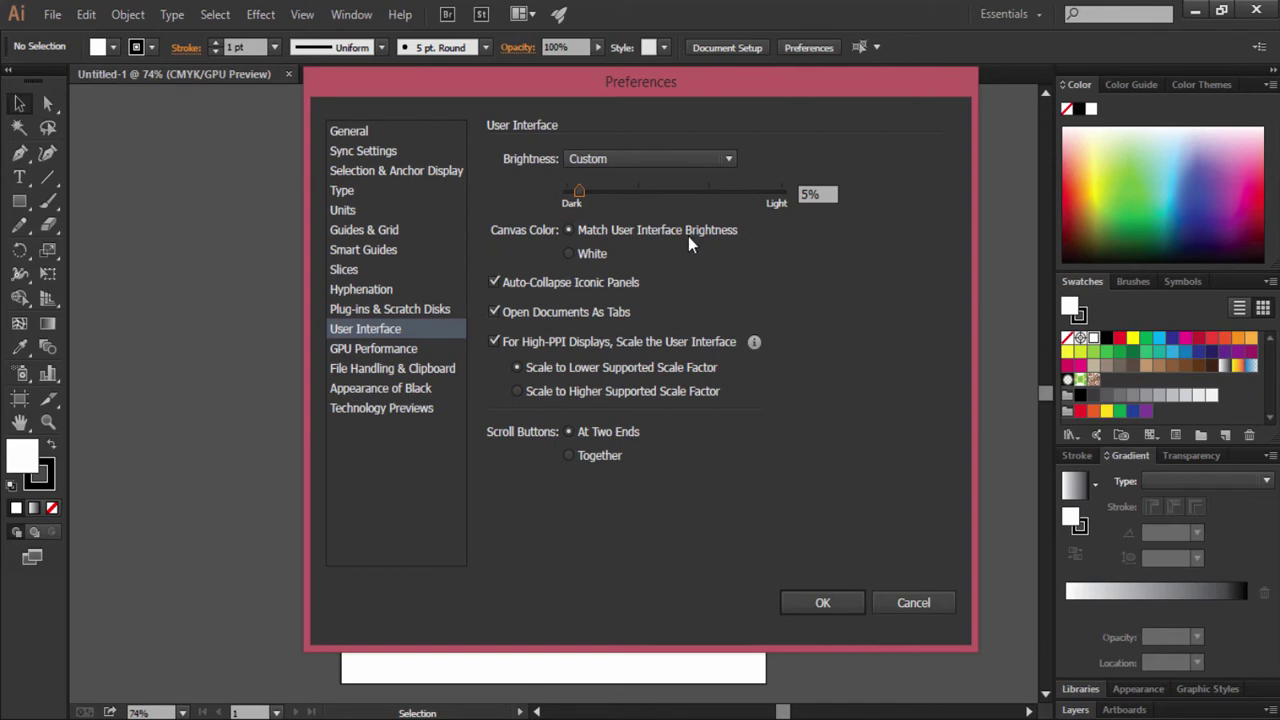
# Step: Switch Canvas Color to White, then back to Match User Interface Brightness
pyautogui.click(568, 254)
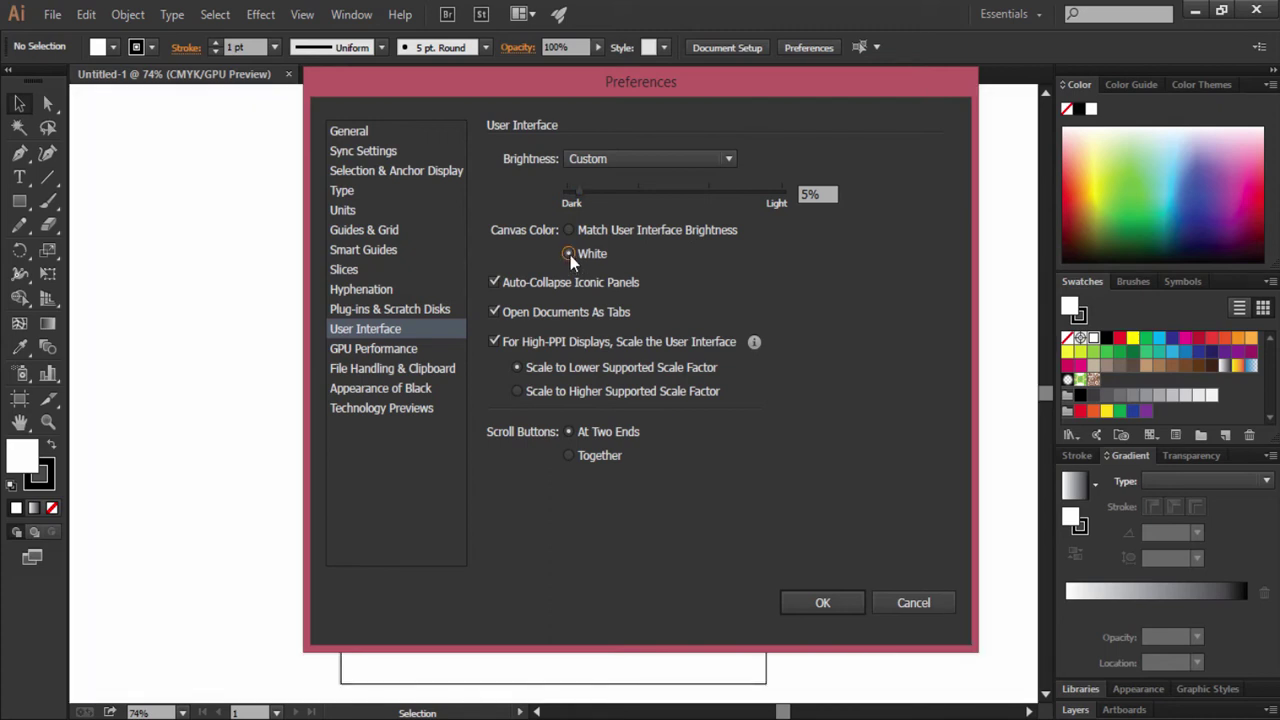
pyautogui.click(569, 231)
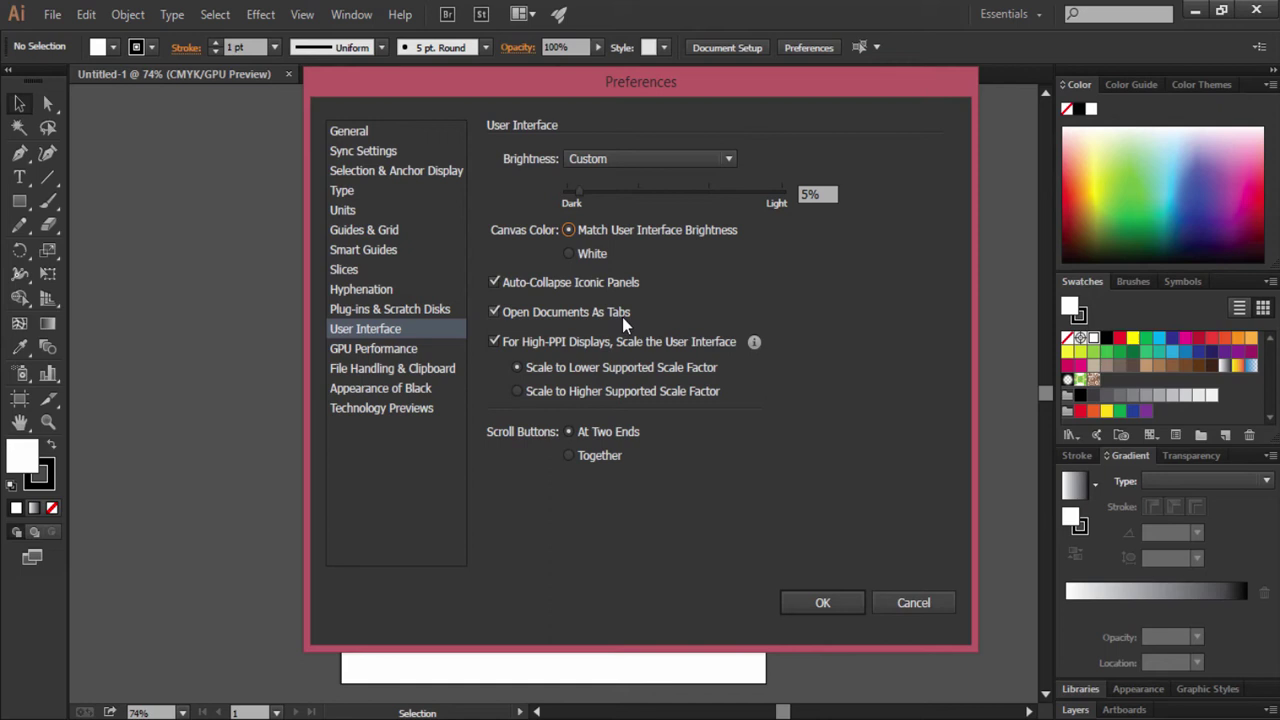
# Step: Apply the preferences and create the new document Untitled-2
pyautogui.click(822, 603)
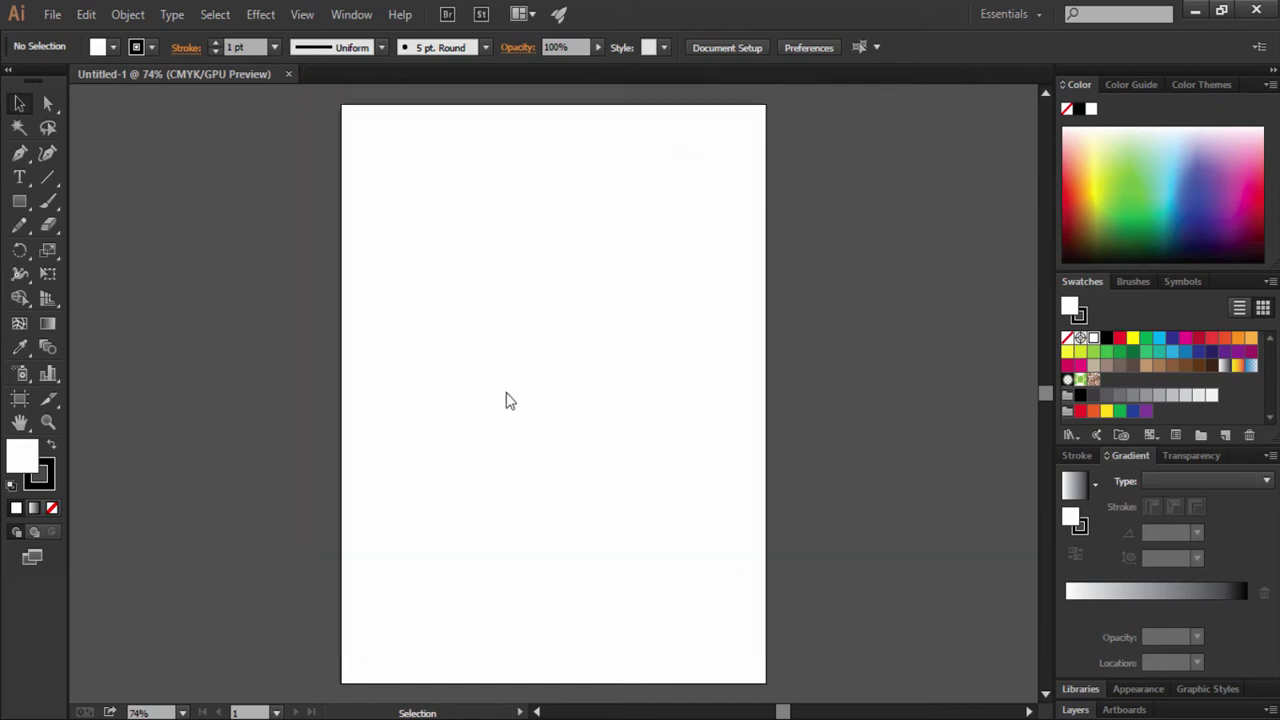
pyautogui.click(52, 14)
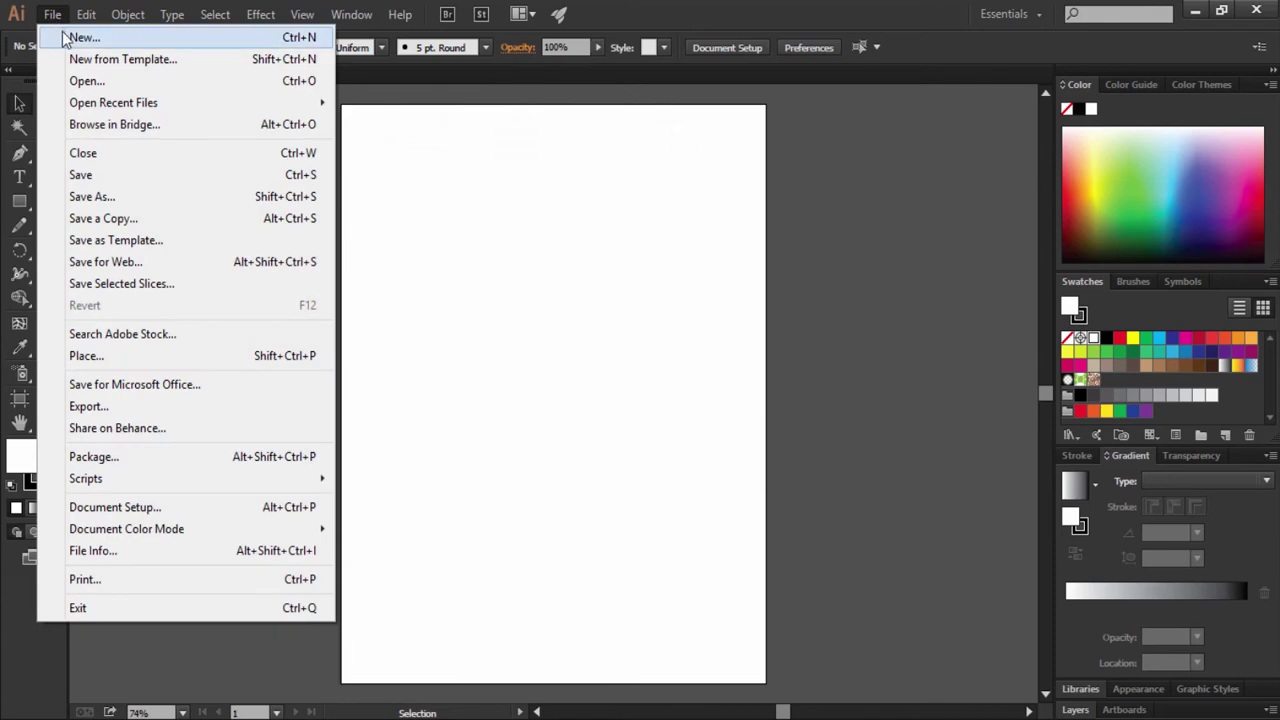
pyautogui.click(66, 38)
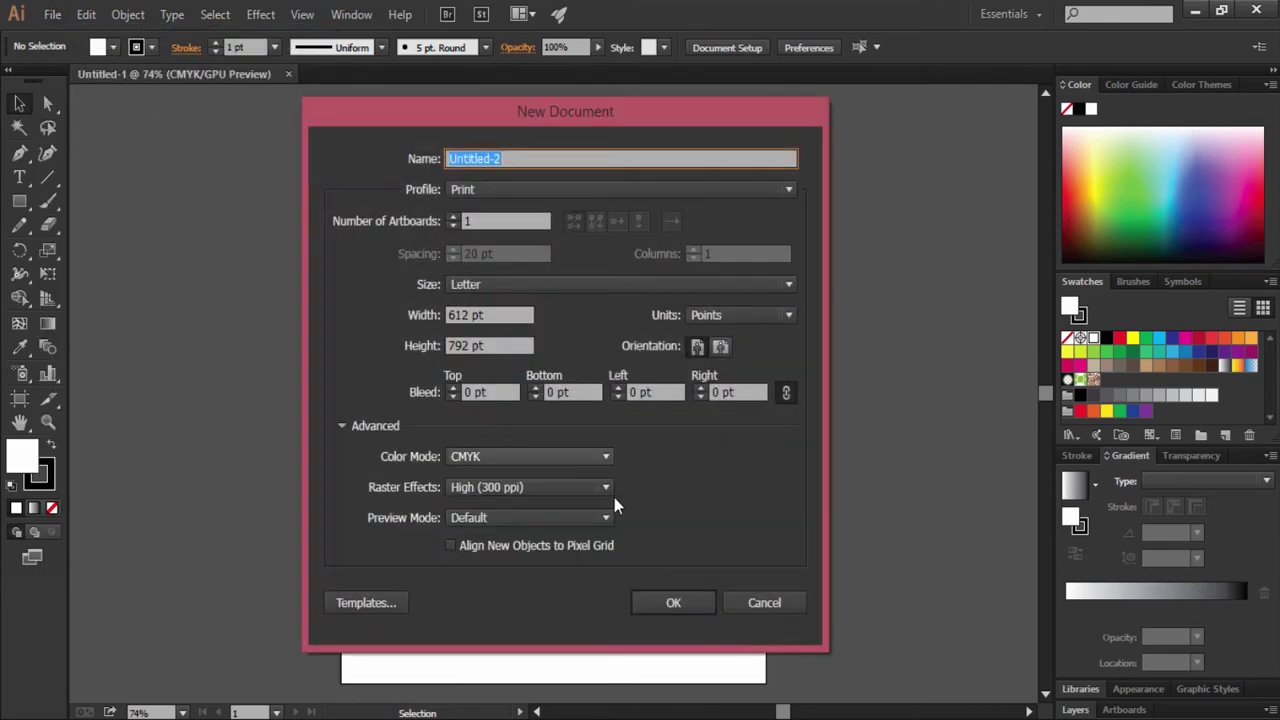
pyautogui.click(677, 603)
# Step: Create another new document, Untitled-3
pyautogui.click(52, 14)
pyautogui.click(66, 38)
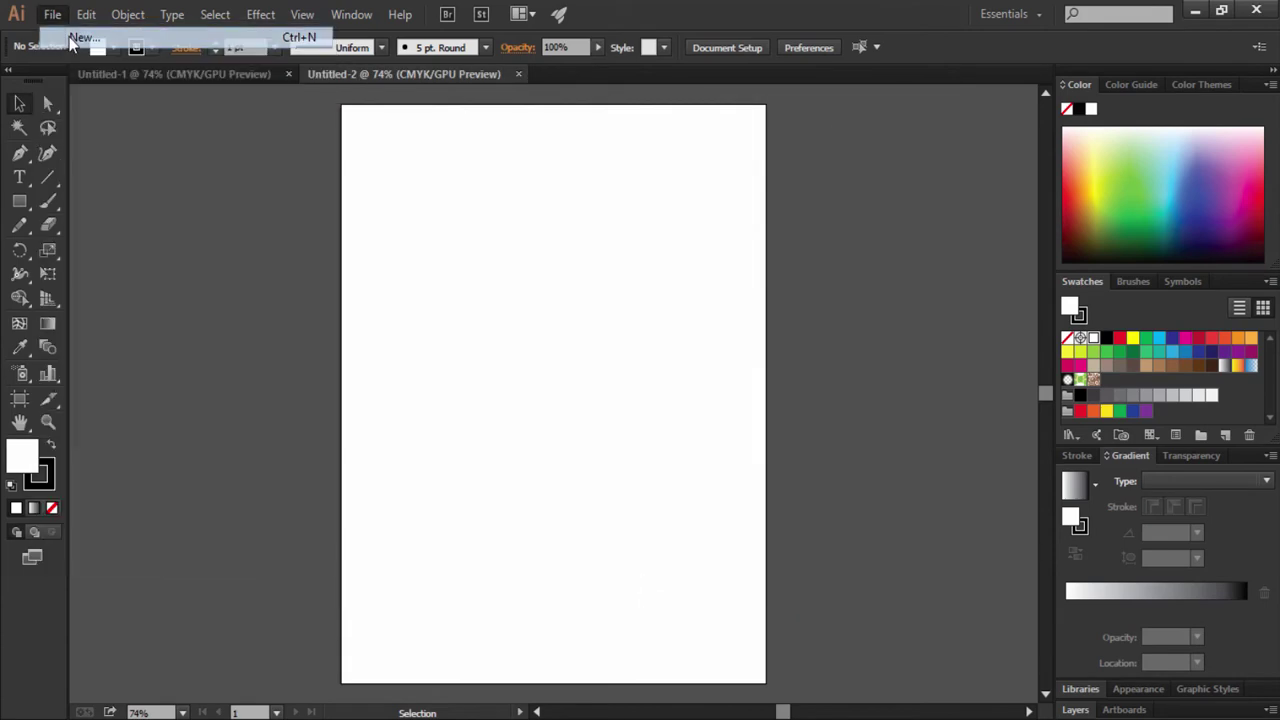
pyautogui.click(660, 603)
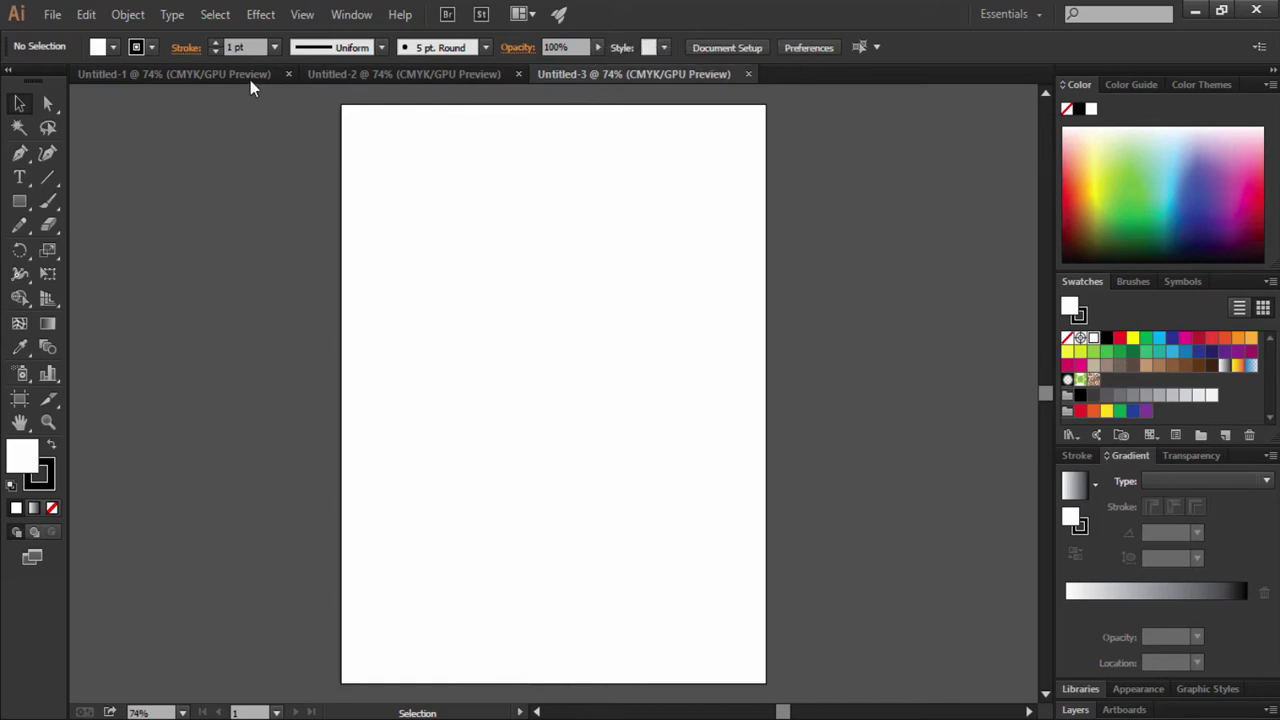
# Step: Turn off Open Documents As Tabs in the User Interface preferences and apply it
pyautogui.click(89, 22)
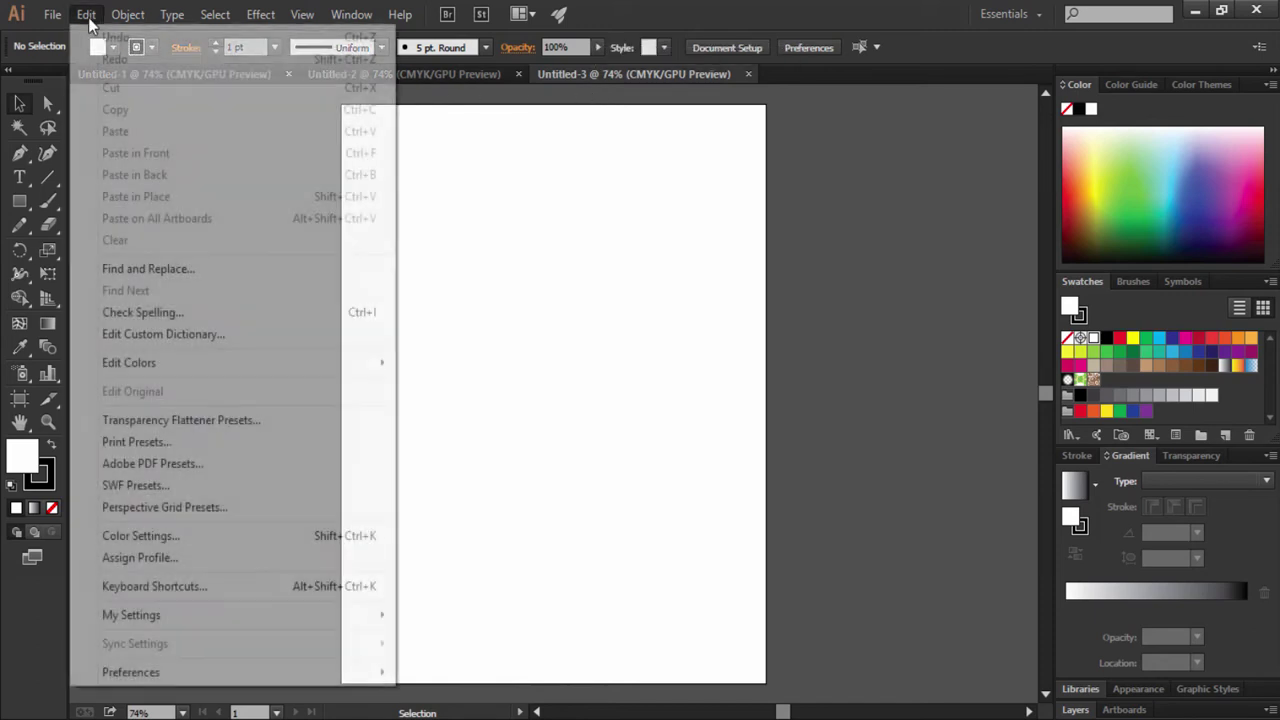
pyautogui.moveTo(341, 673)
pyautogui.click(445, 672)
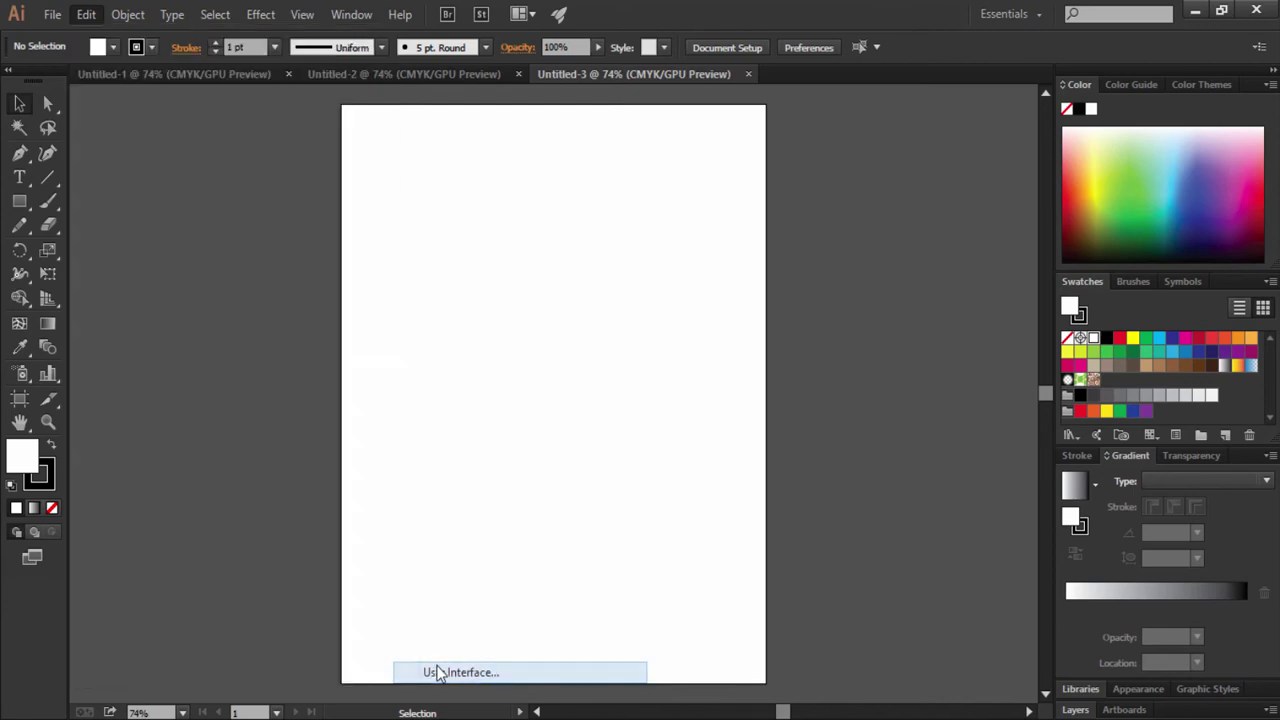
pyautogui.click(494, 312)
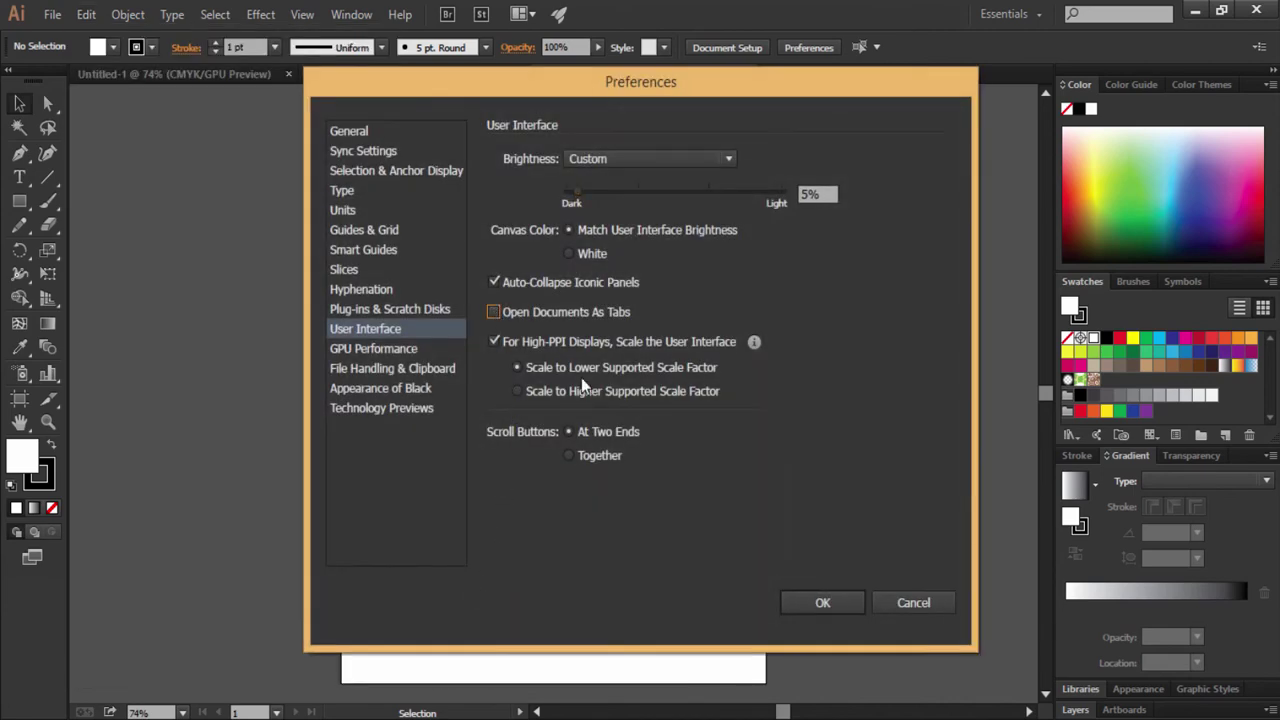
pyautogui.click(820, 602)
# Step: Create new document Untitled-5 as a floating window and move it down slightly
pyautogui.click(52, 14)
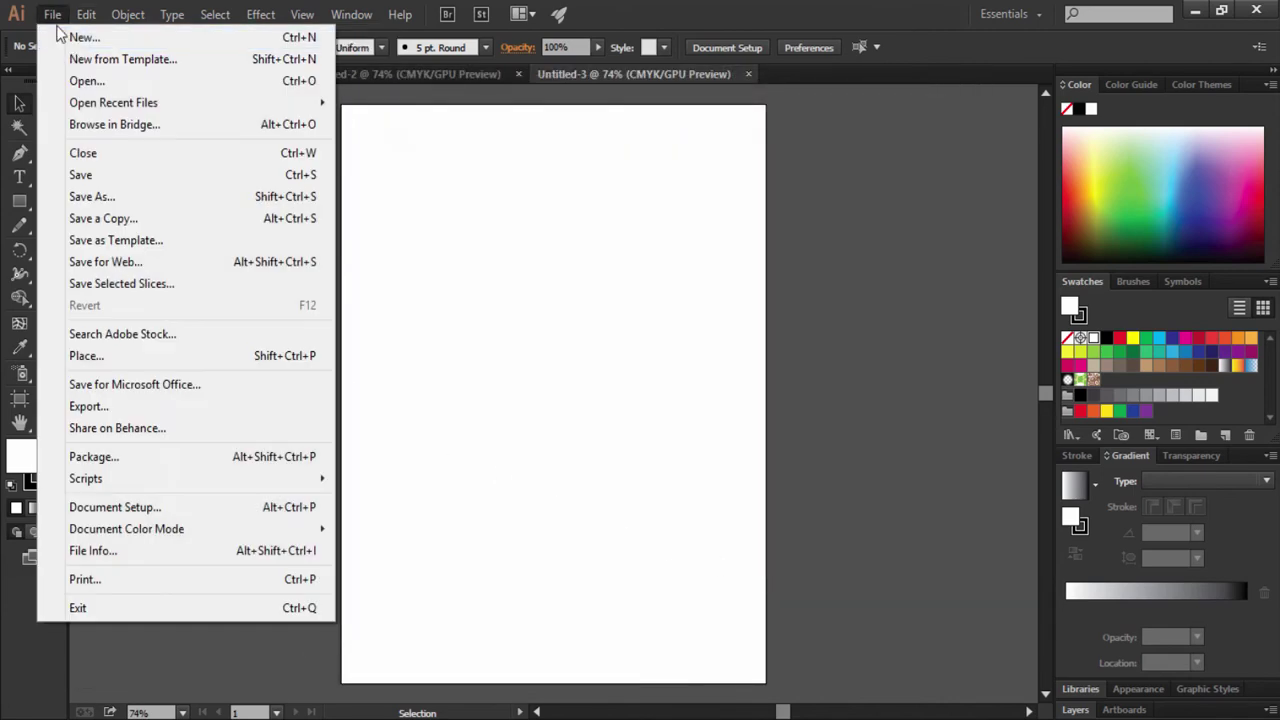
pyautogui.click(60, 28)
pyautogui.click(670, 603)
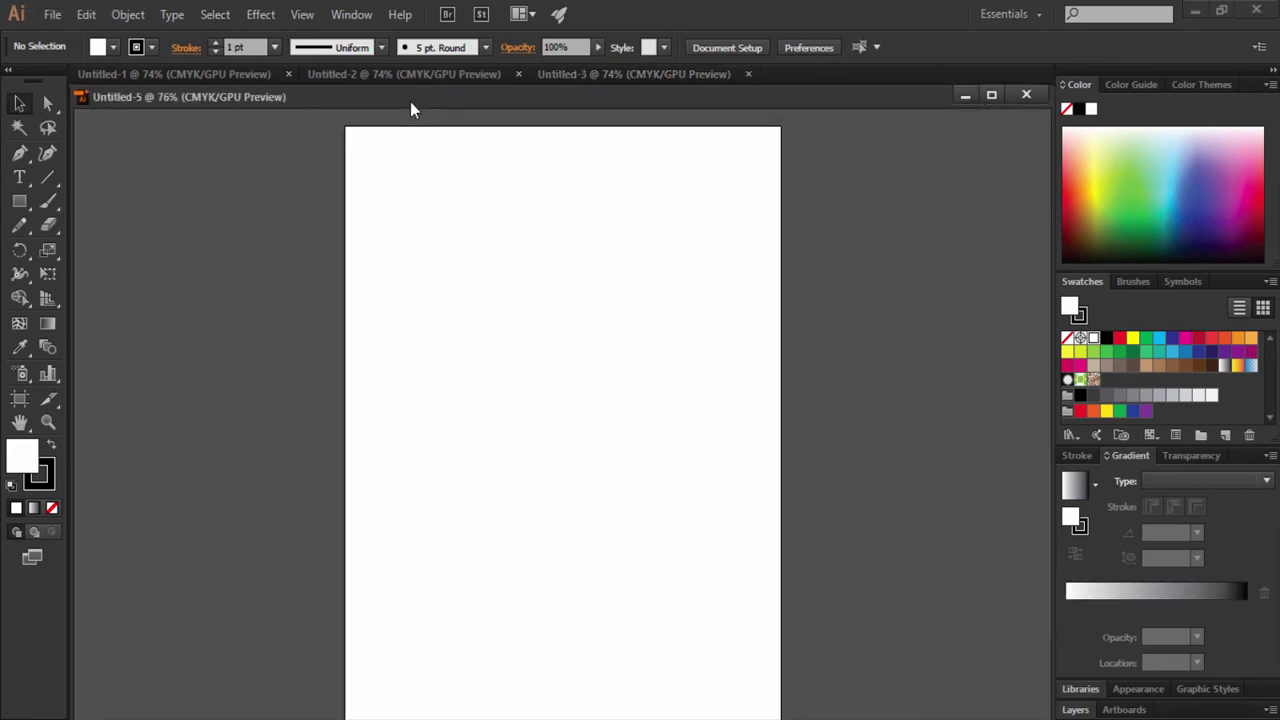
pyautogui.moveTo(411, 104); pyautogui.dragTo(434, 156)
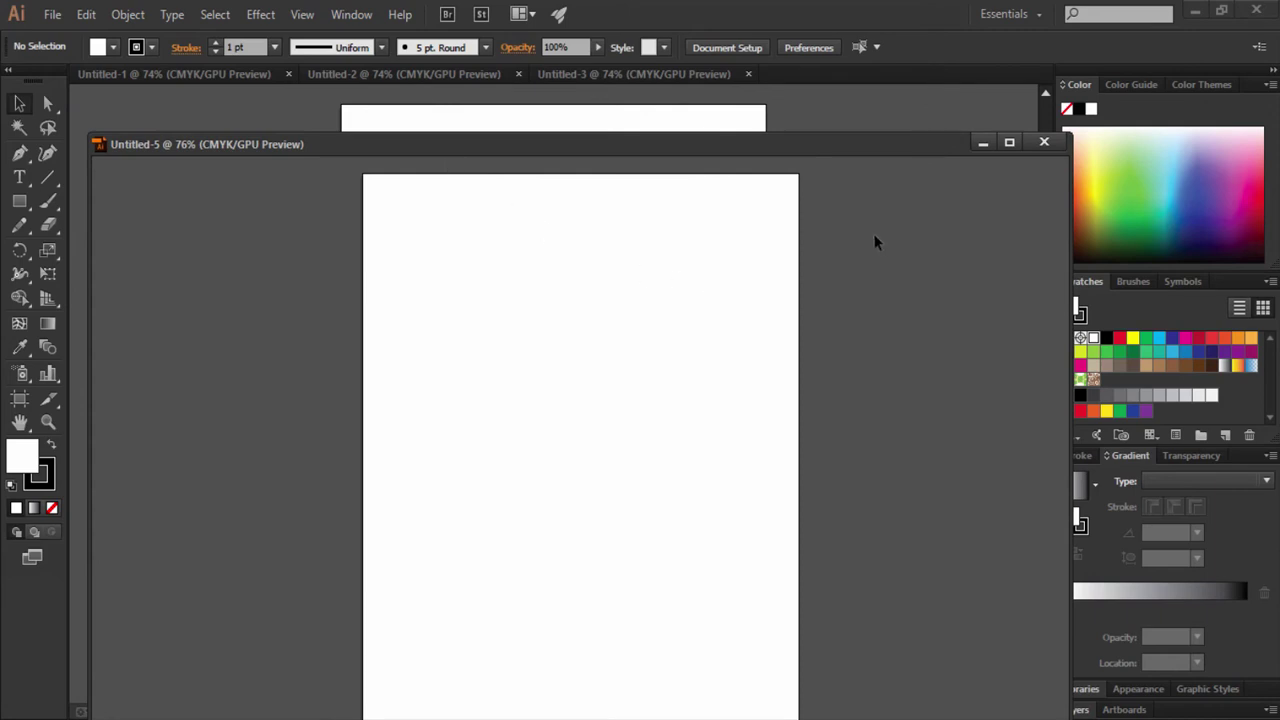
# Step: Close Untitled-5, drag Untitled-3 out to float it, then re-dock it beside Untitled-2
pyautogui.click(1039, 145)
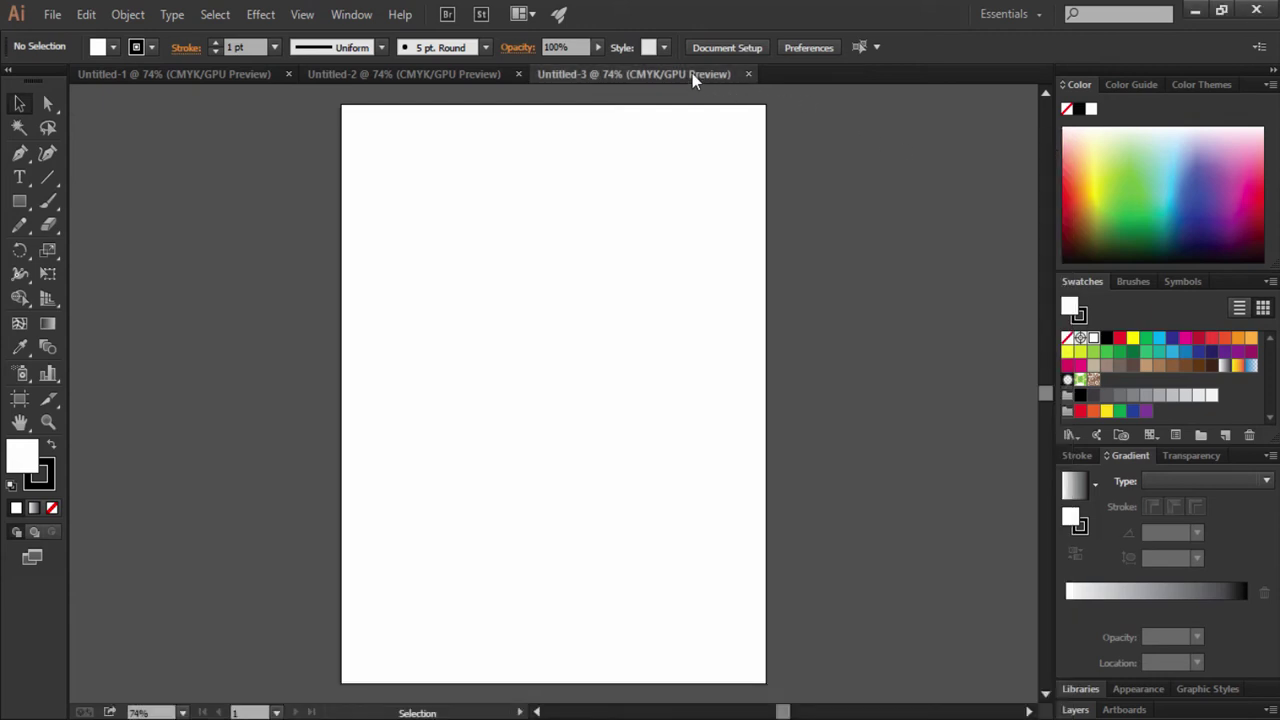
pyautogui.moveTo(692, 73); pyautogui.dragTo(262, 137)
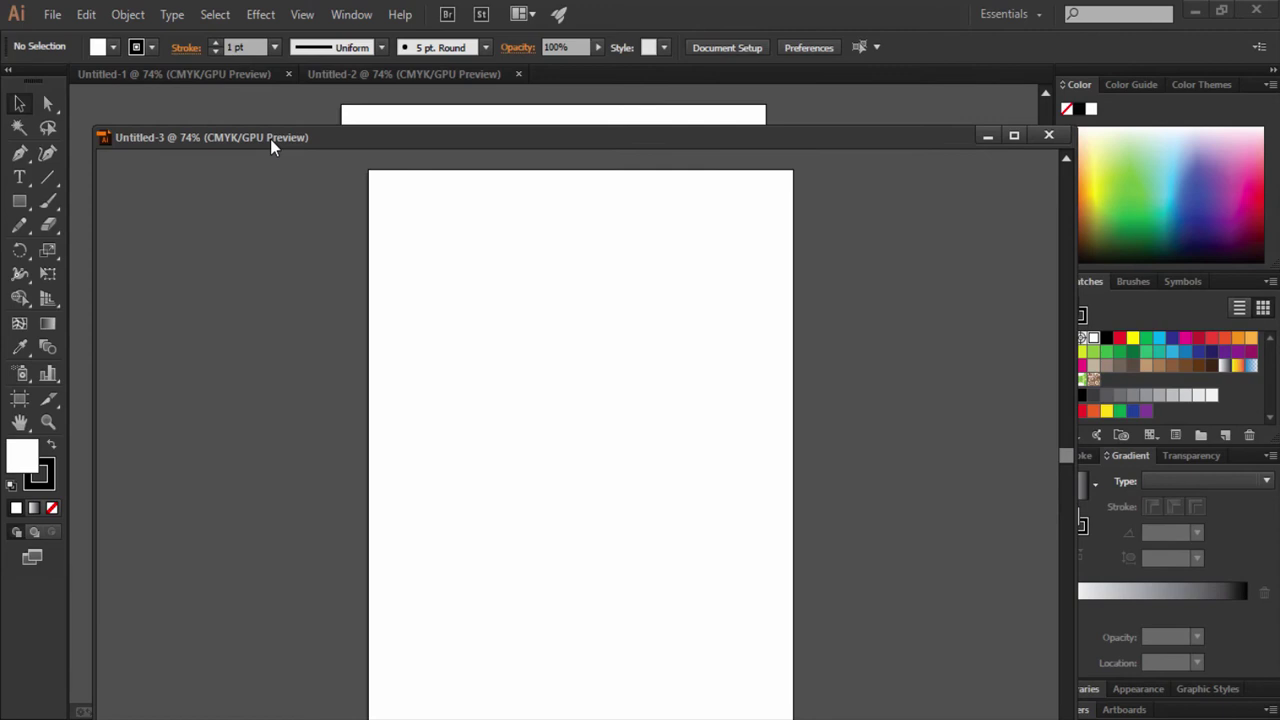
pyautogui.moveTo(271, 140); pyautogui.dragTo(614, 84)
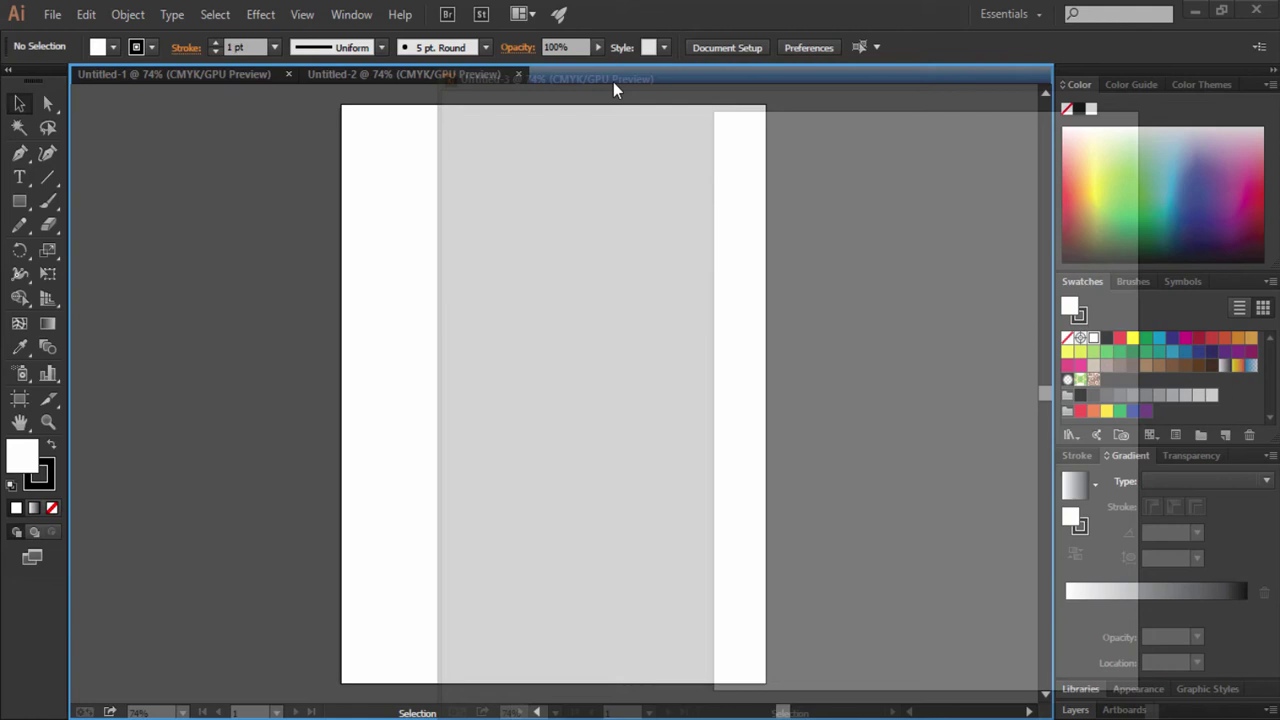
pyautogui.moveTo(613, 82); pyautogui.dragTo(613, 82)
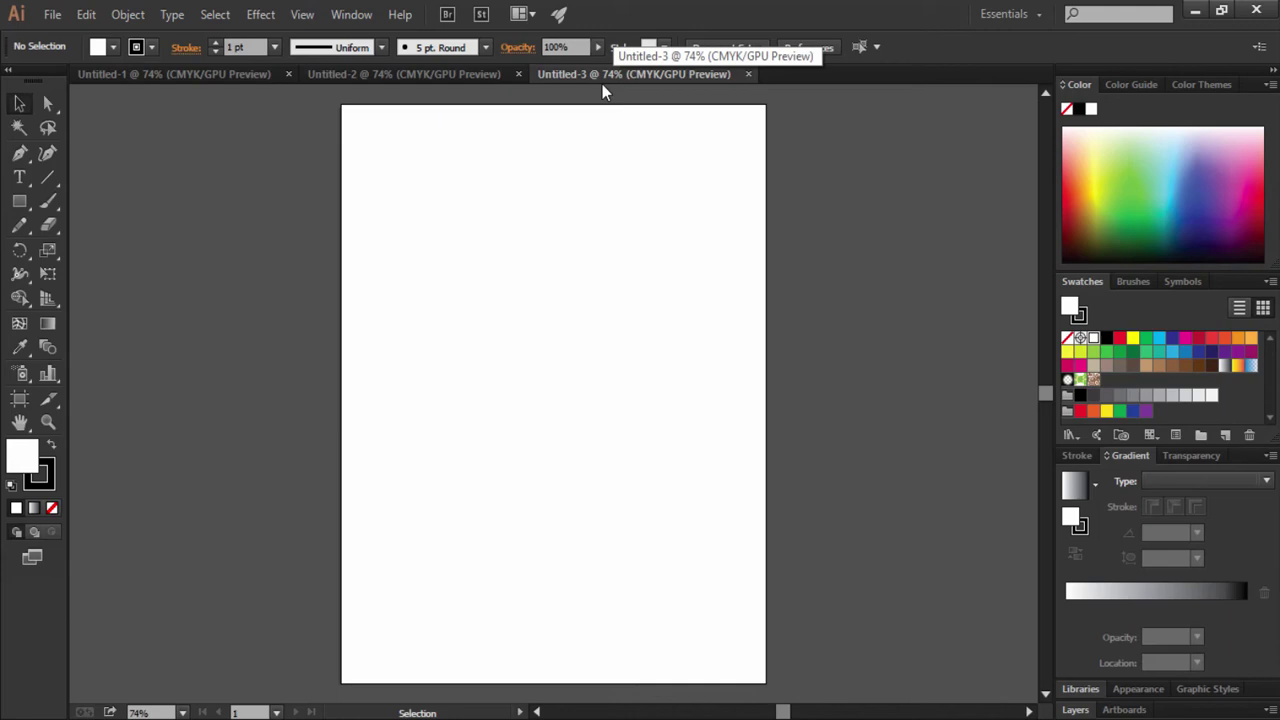
# Step: Reopen the User Interface preferences and check the High-PPI scaling option's information
pyautogui.click(87, 16)
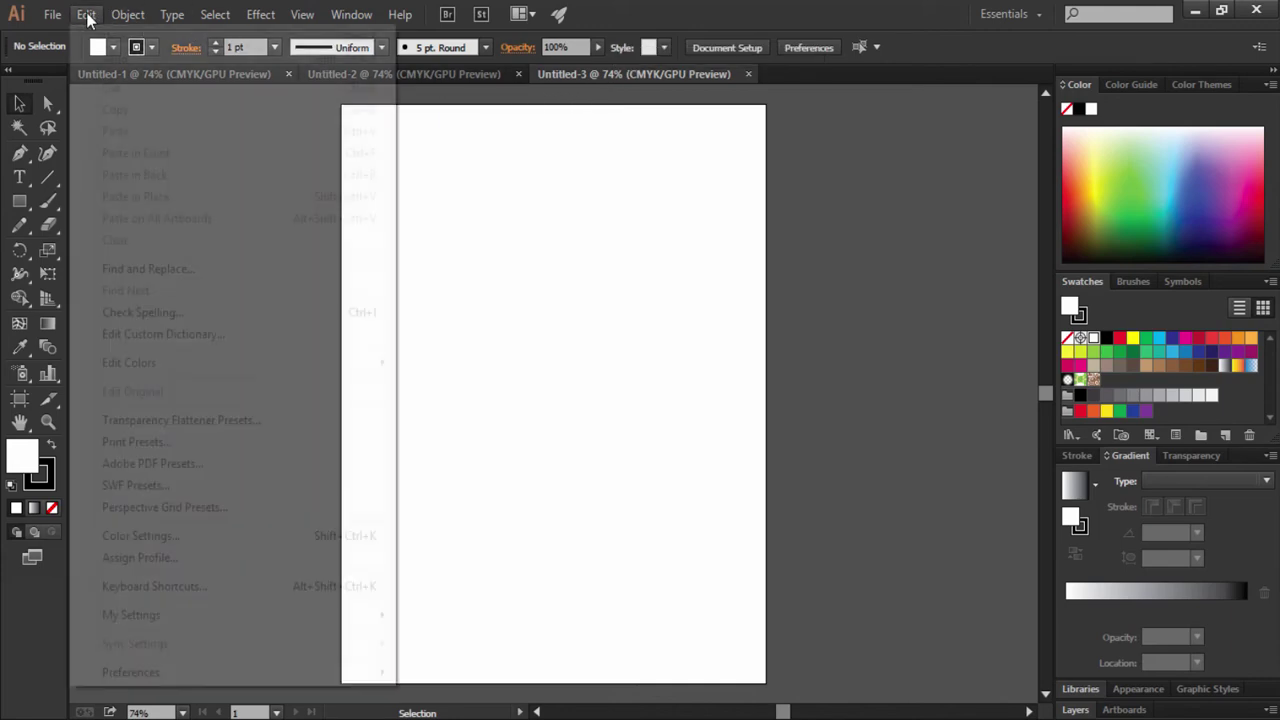
pyautogui.moveTo(202, 689)
pyautogui.click(428, 668)
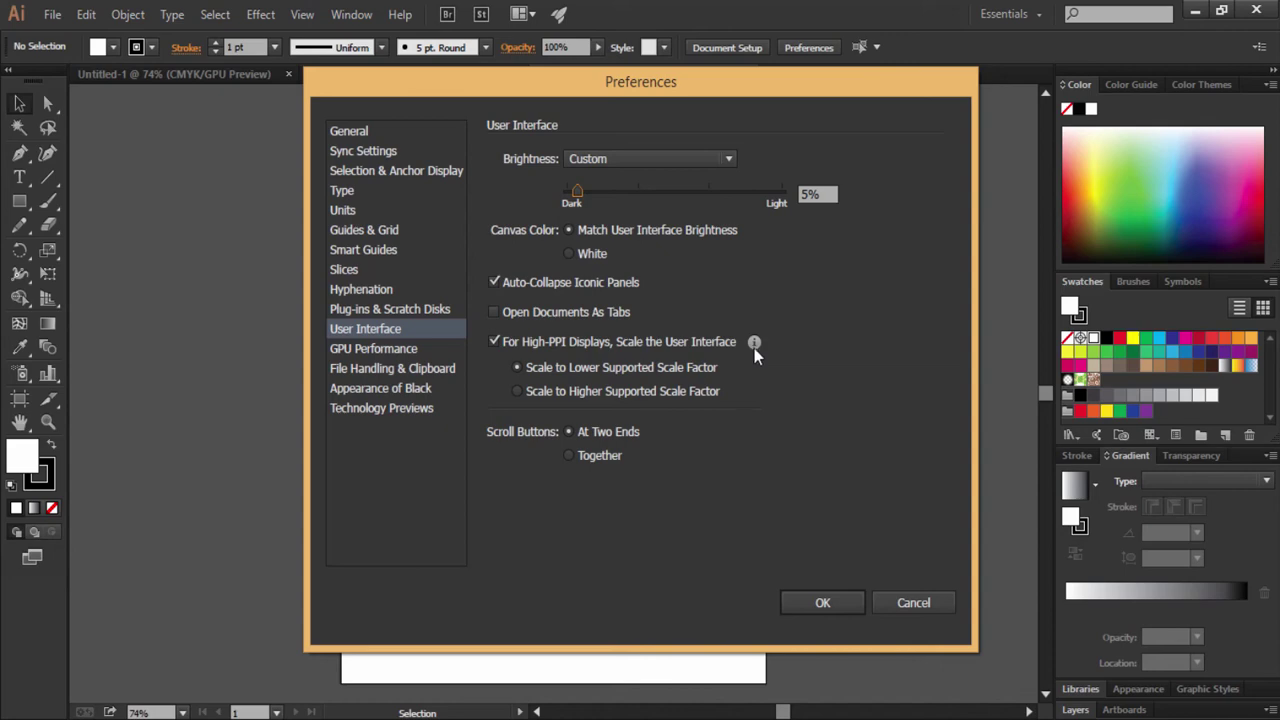
pyautogui.moveTo(754, 348)
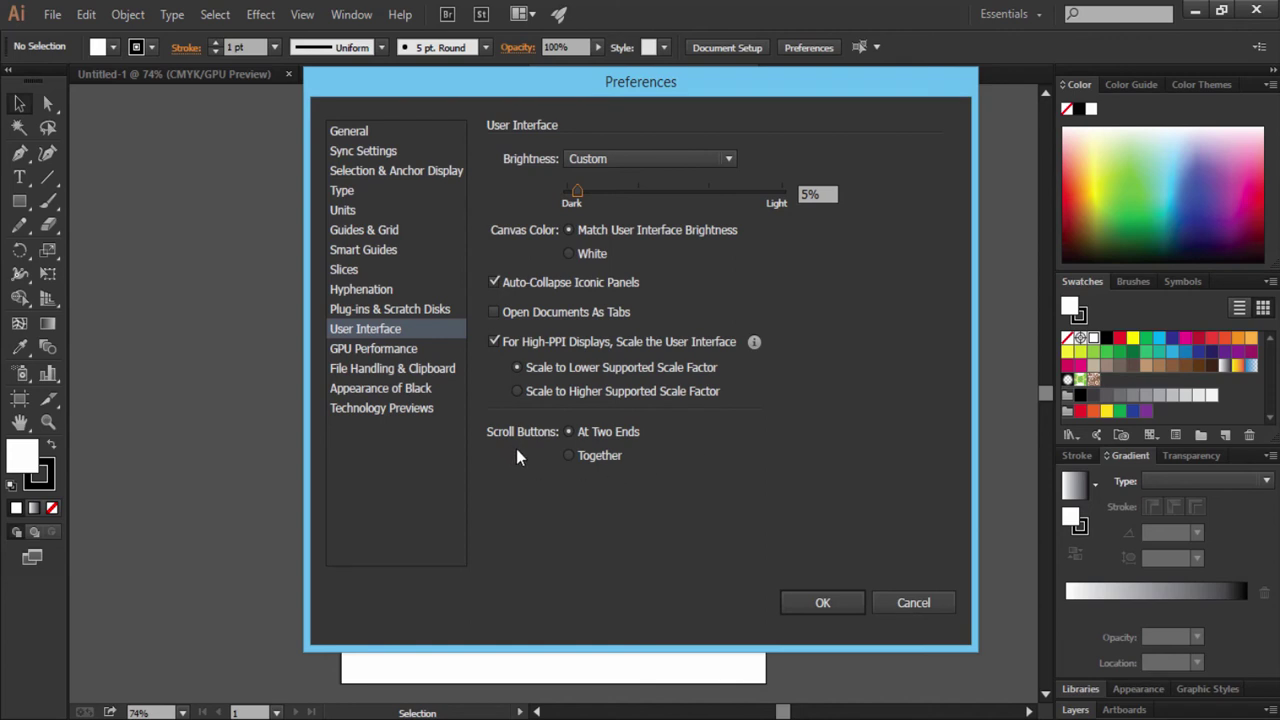
# Step: Accept the preferences with OK and scroll the Untitled-3 artboard using the scrollbar arrows
pyautogui.click(806, 597)
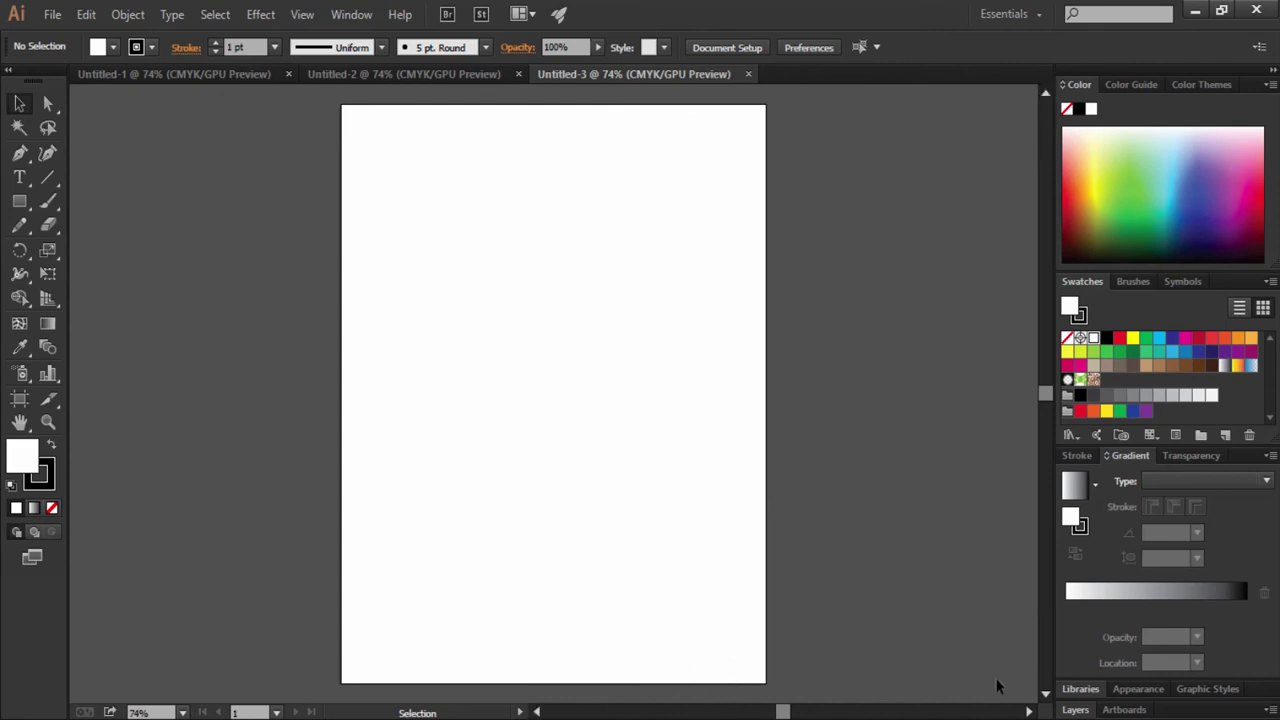
pyautogui.click(1046, 694)
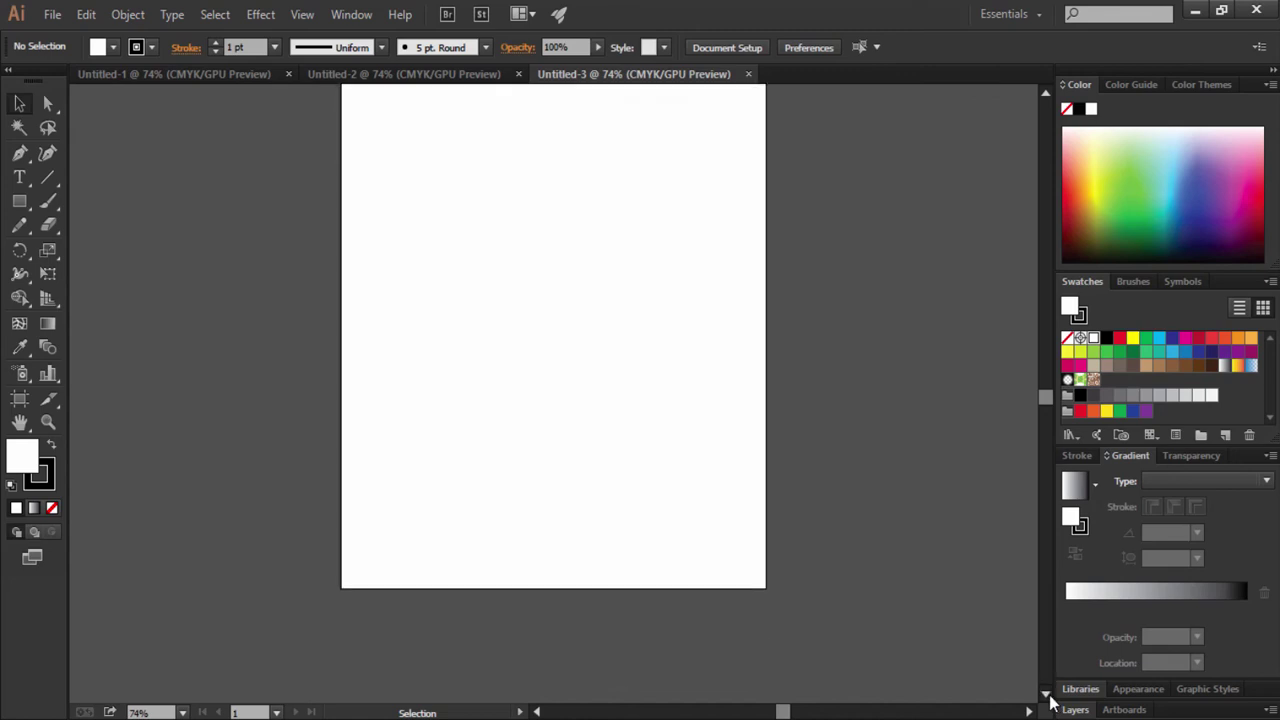
pyautogui.click(1029, 711)
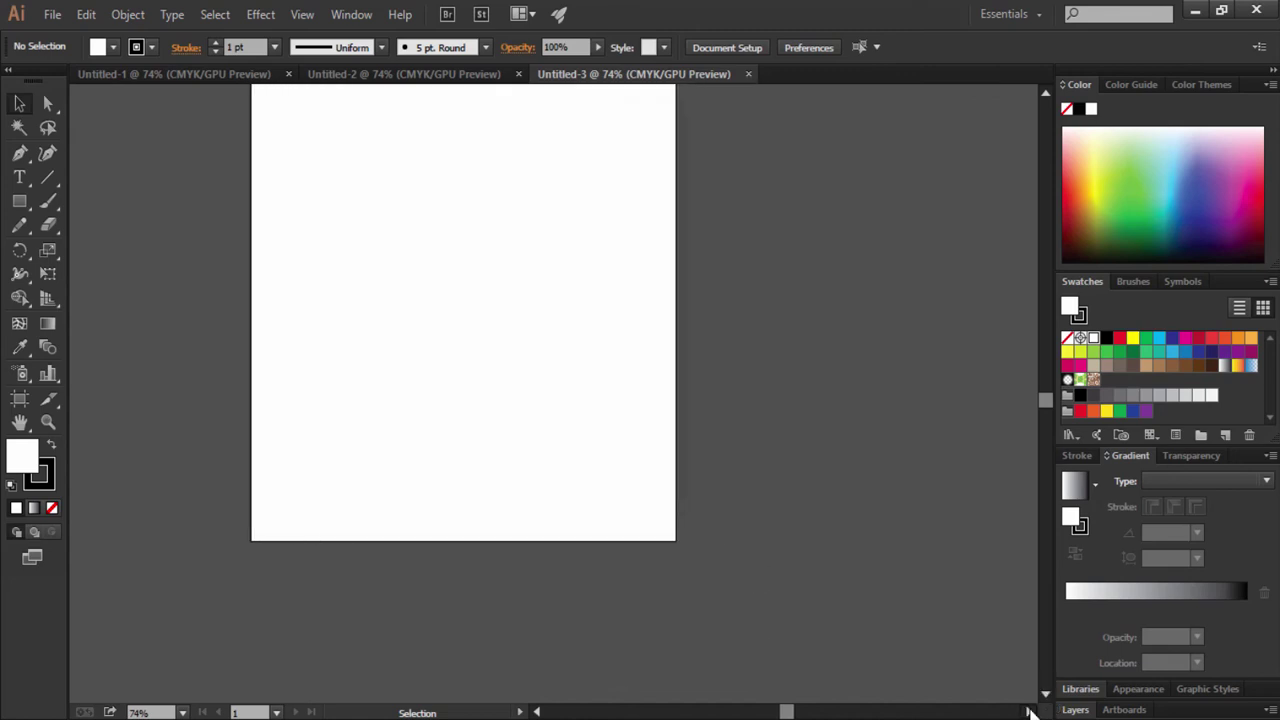
pyautogui.click(537, 712)
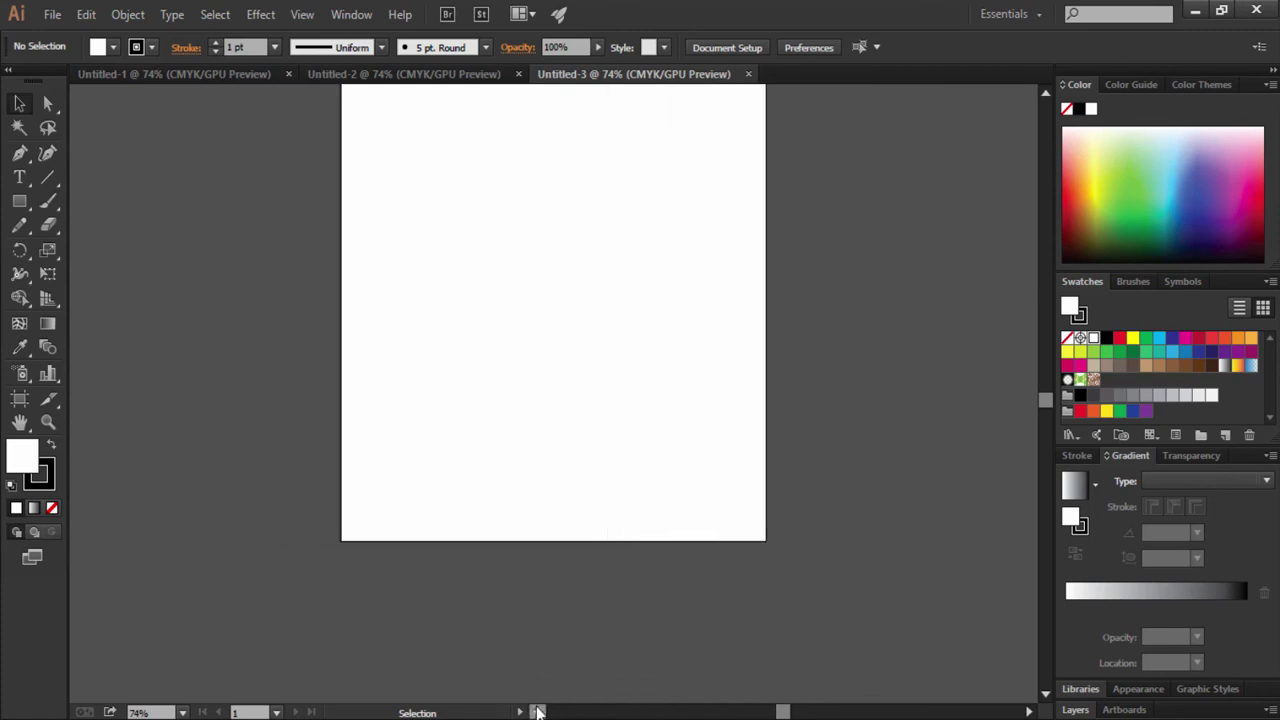
# Step: Set Scroll Buttons to Together in the User Interface preferences and apply with OK
pyautogui.click(86, 14)
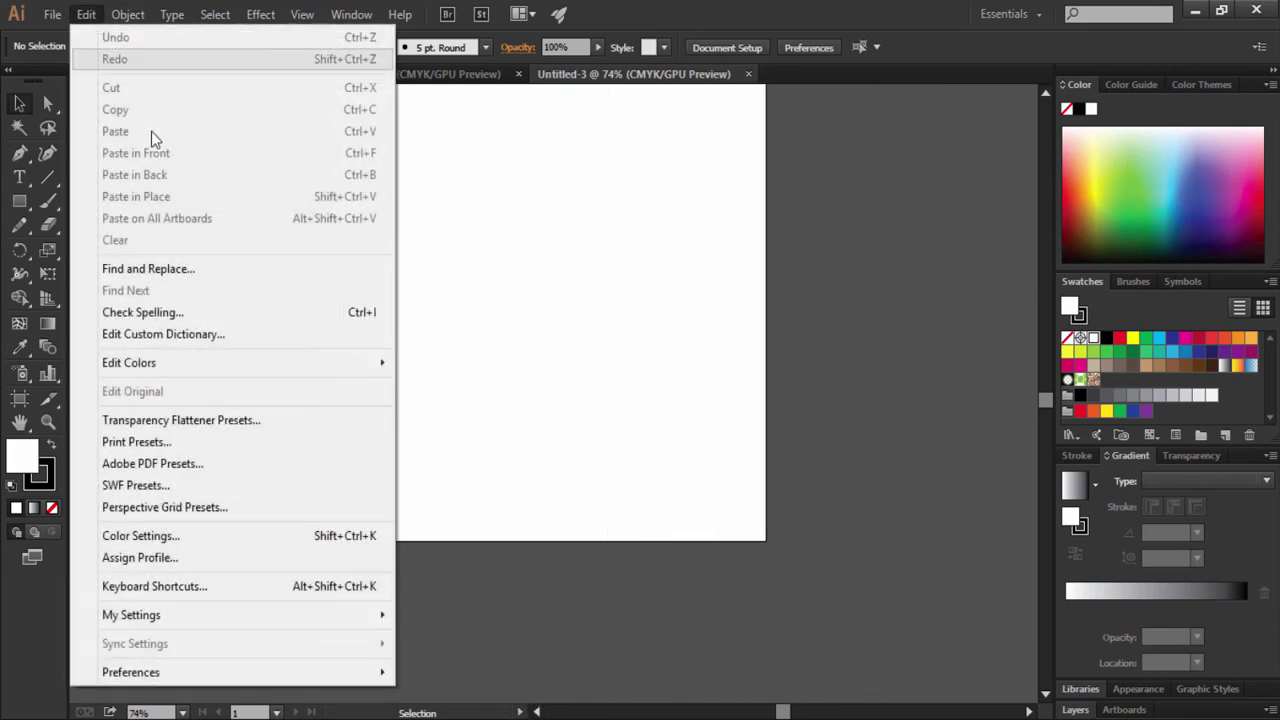
pyautogui.moveTo(305, 683)
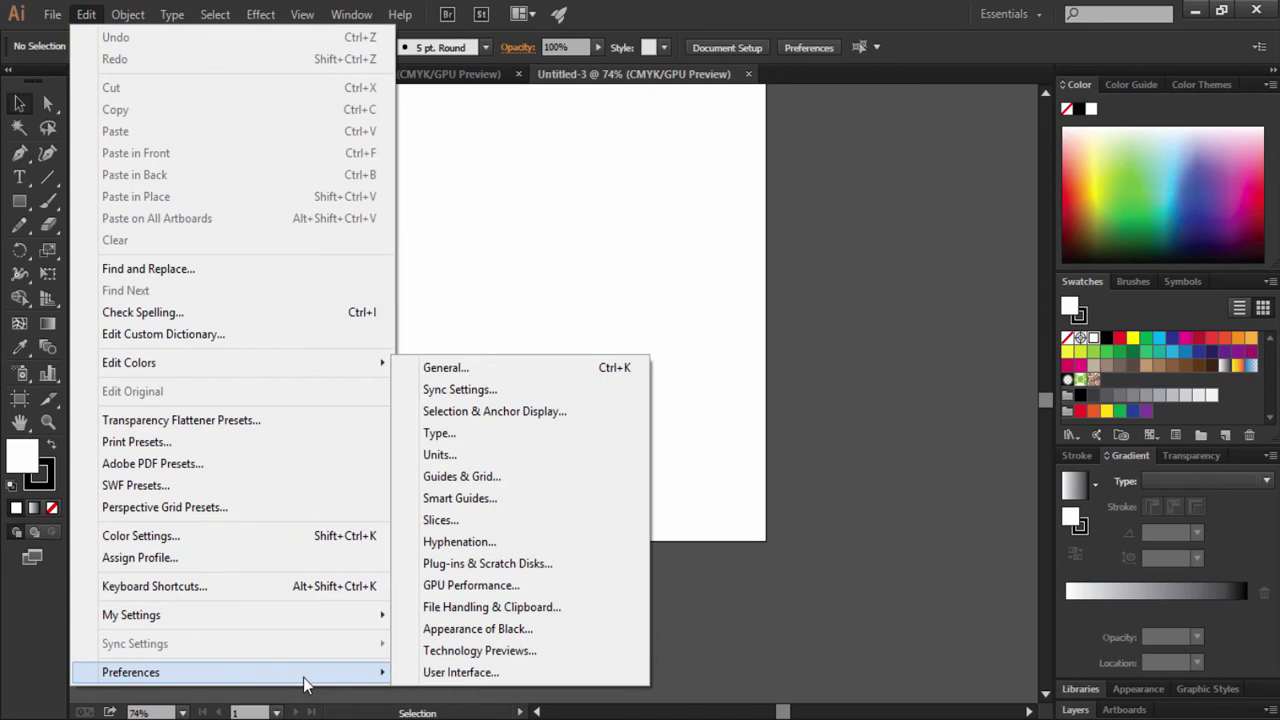
pyautogui.click(430, 673)
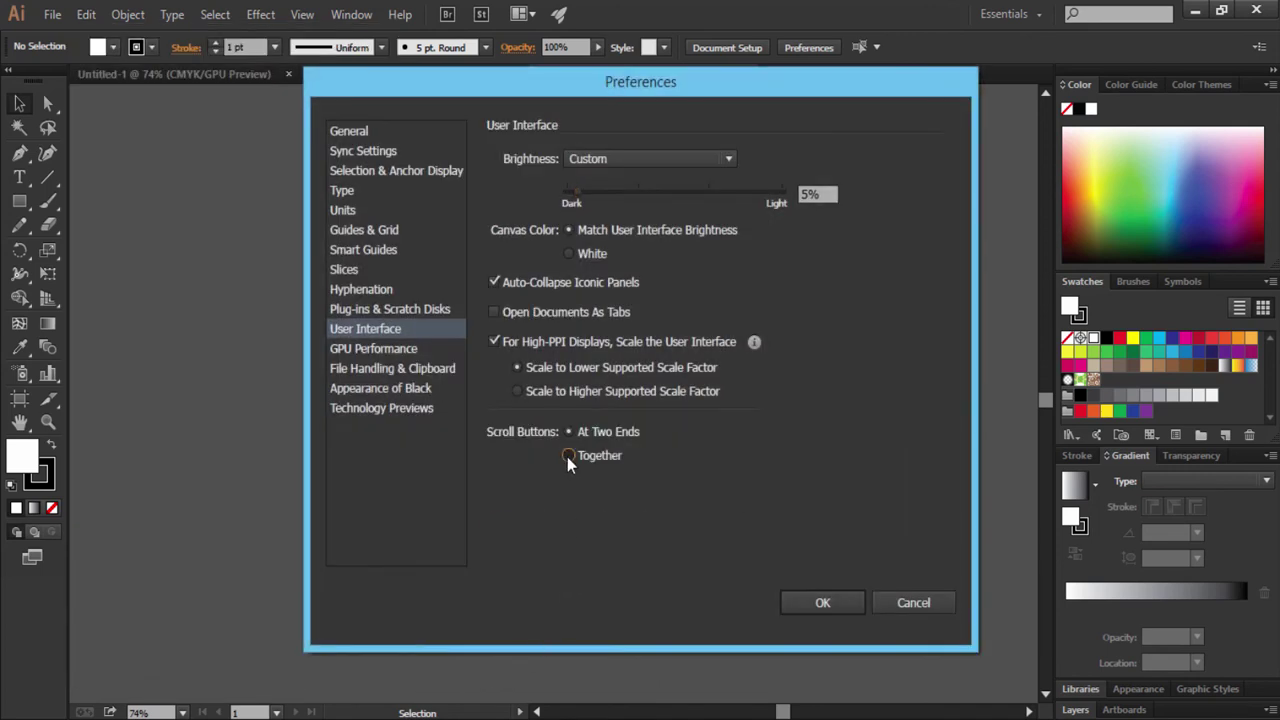
pyautogui.click(568, 456)
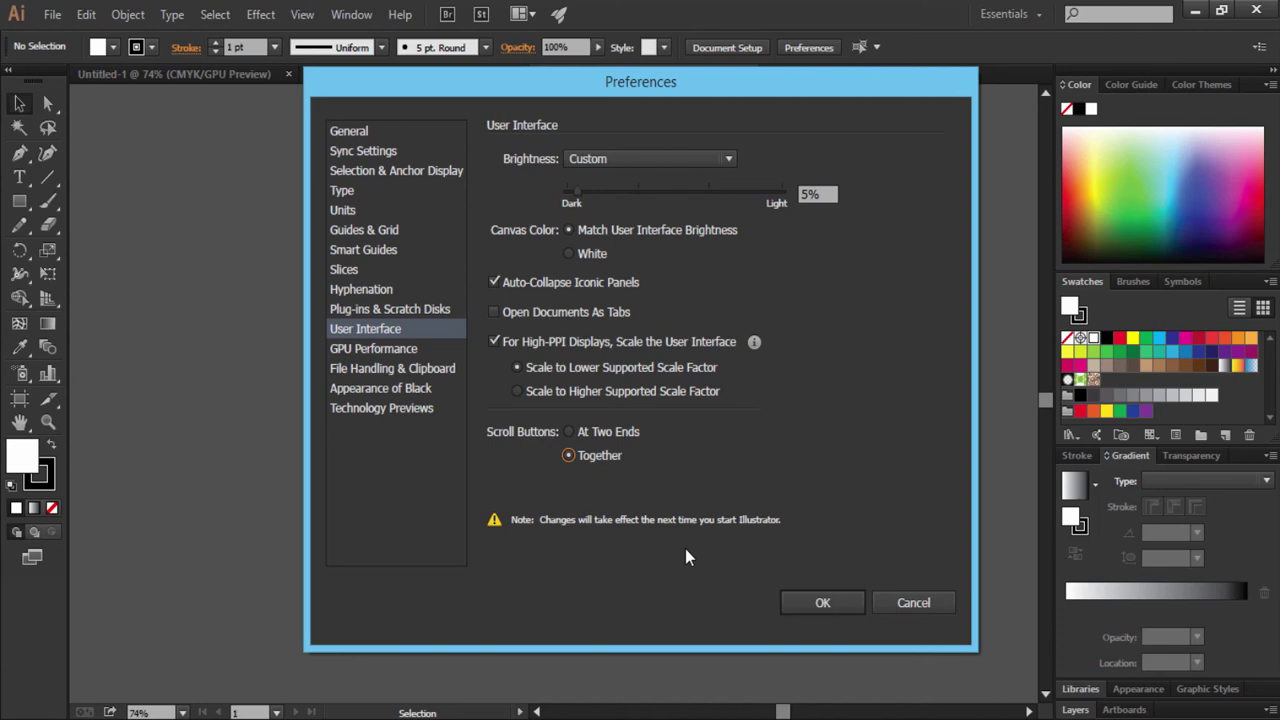
pyautogui.click(816, 602)
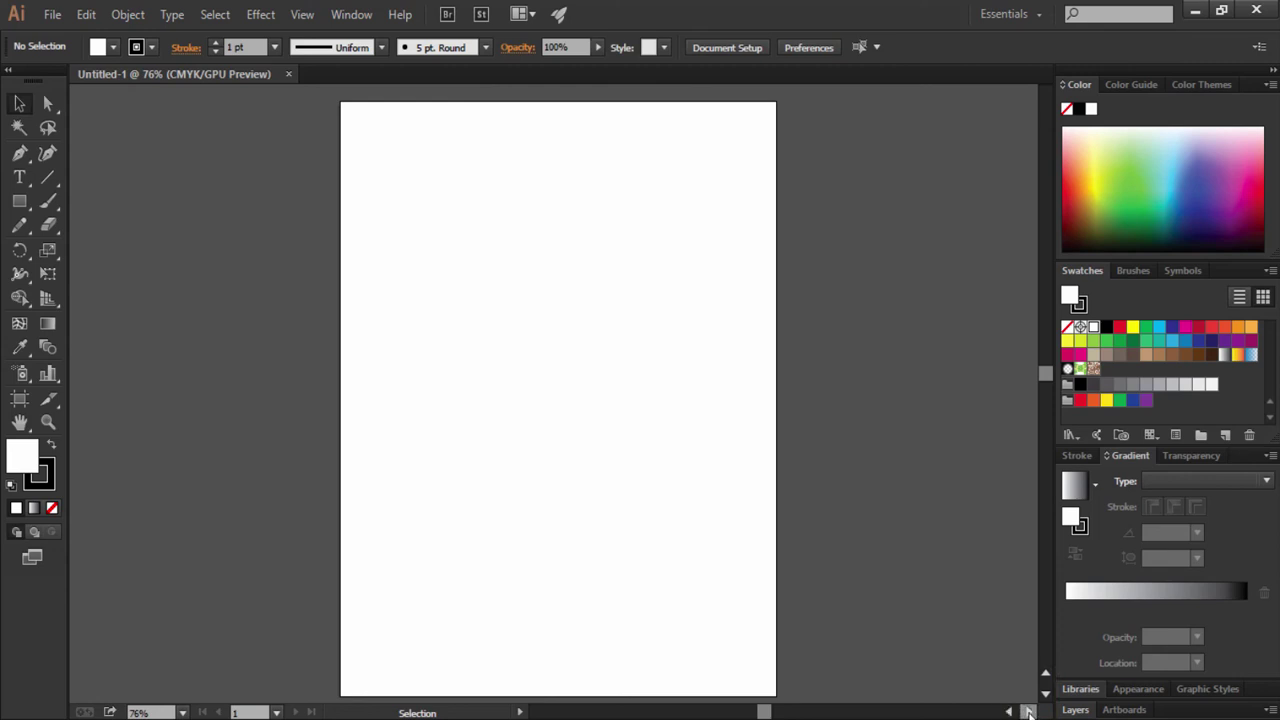
pyautogui.click(1046, 692)
pyautogui.click(1046, 692)
pyautogui.click(1047, 674)
pyautogui.click(1047, 674)
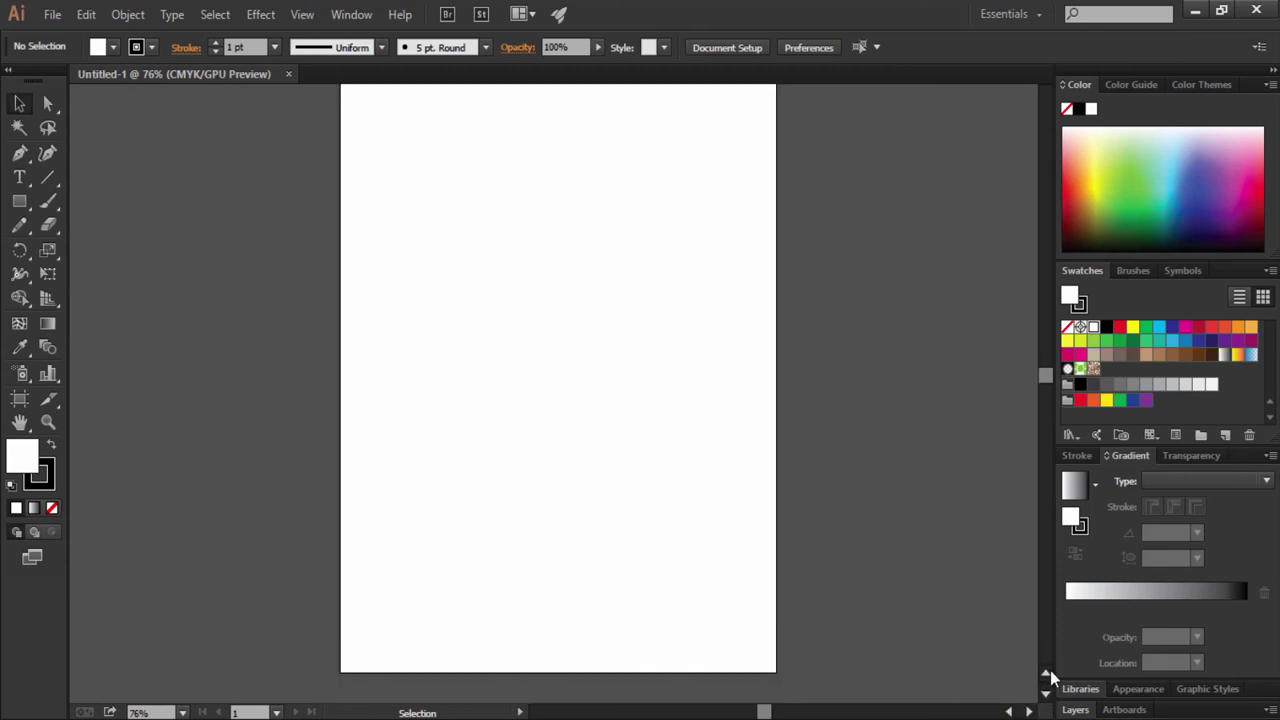
pyautogui.click(1046, 674)
pyautogui.click(1046, 674)
pyautogui.click(1046, 692)
pyautogui.click(1046, 692)
pyautogui.click(1046, 692)
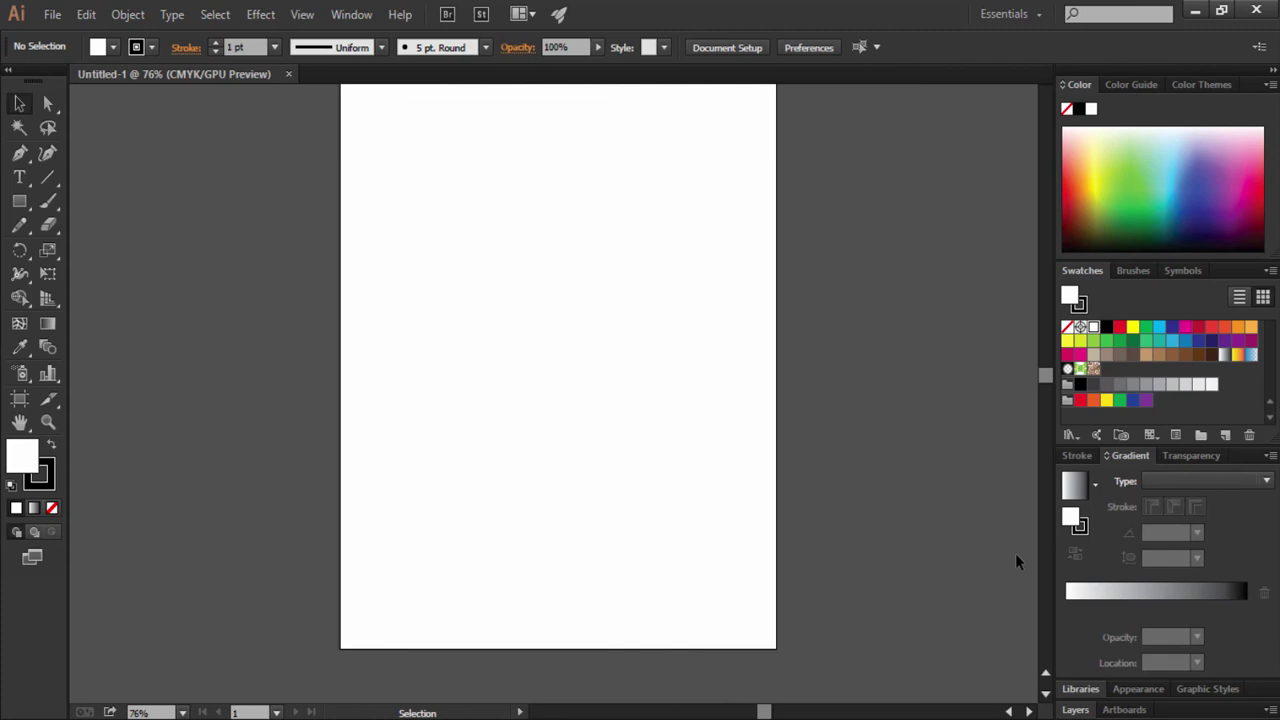